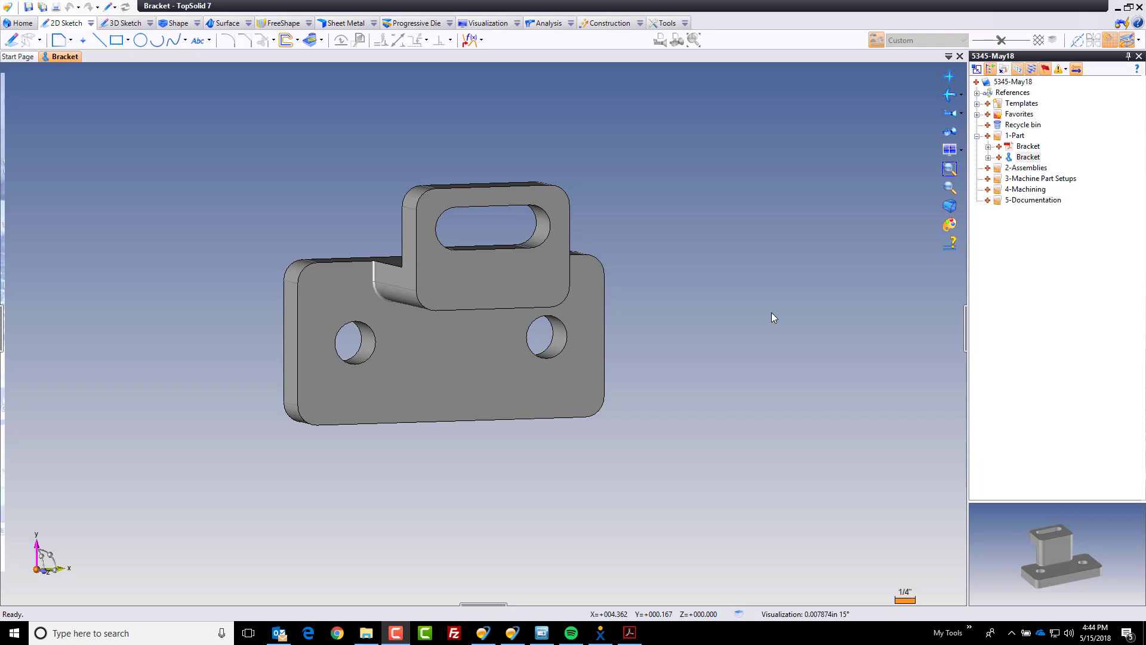
- Show the bracket's frames, examine where the absolute frame sits from the side and from above, and hide them again
middle_click_drag(729, 361, 714, 284)
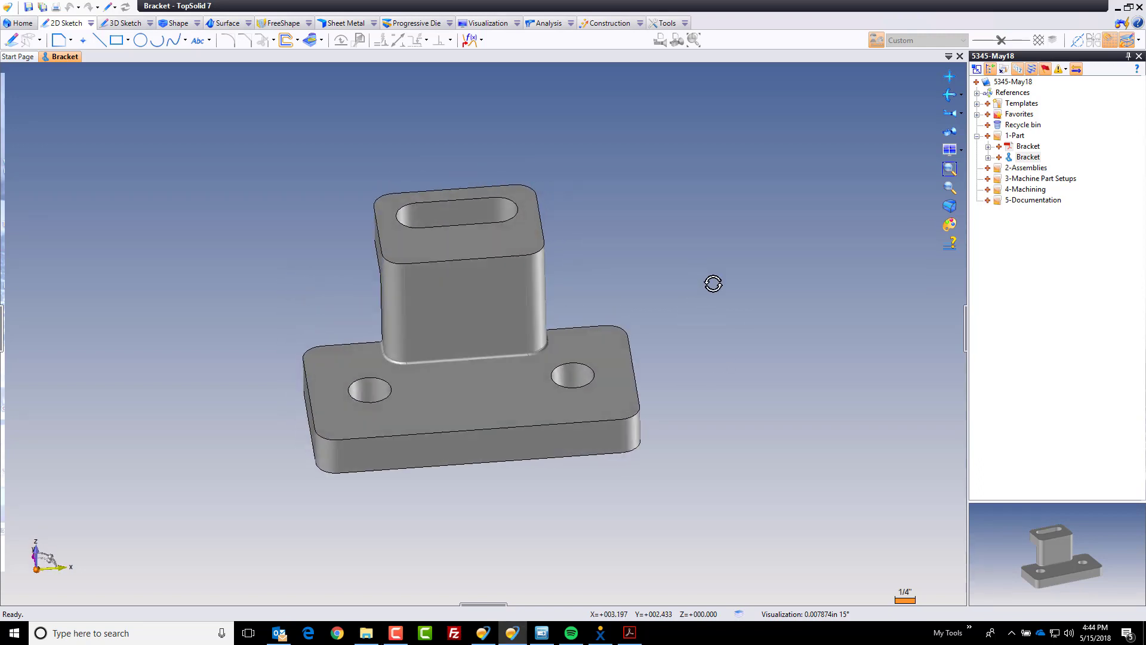
left_click(5, 332)
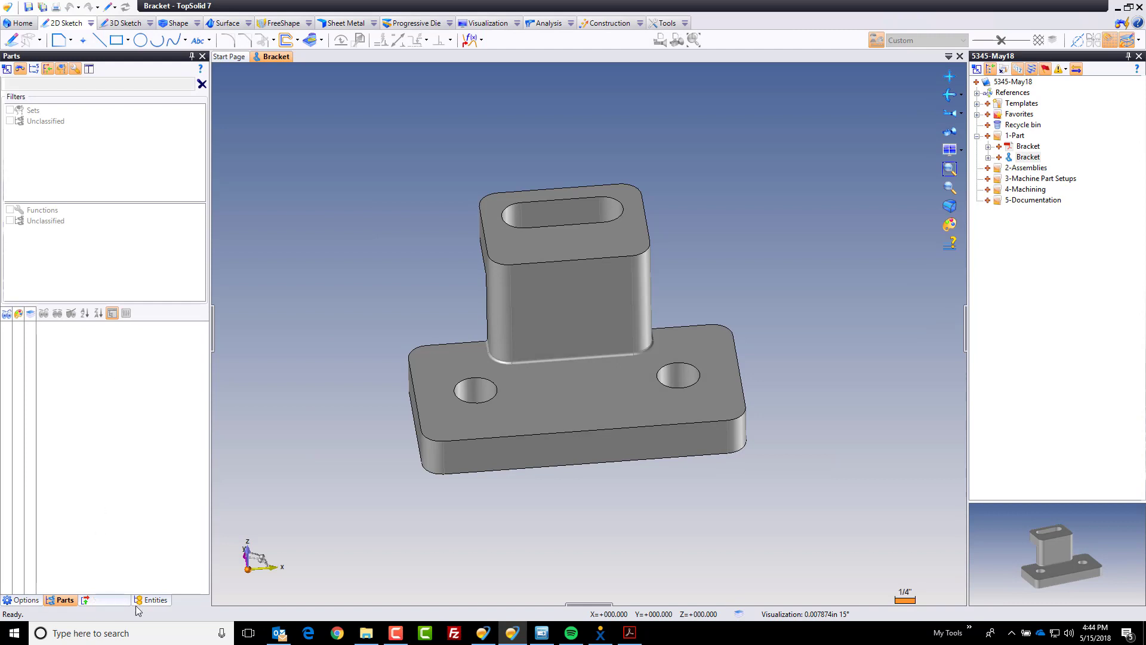
left_click(152, 599)
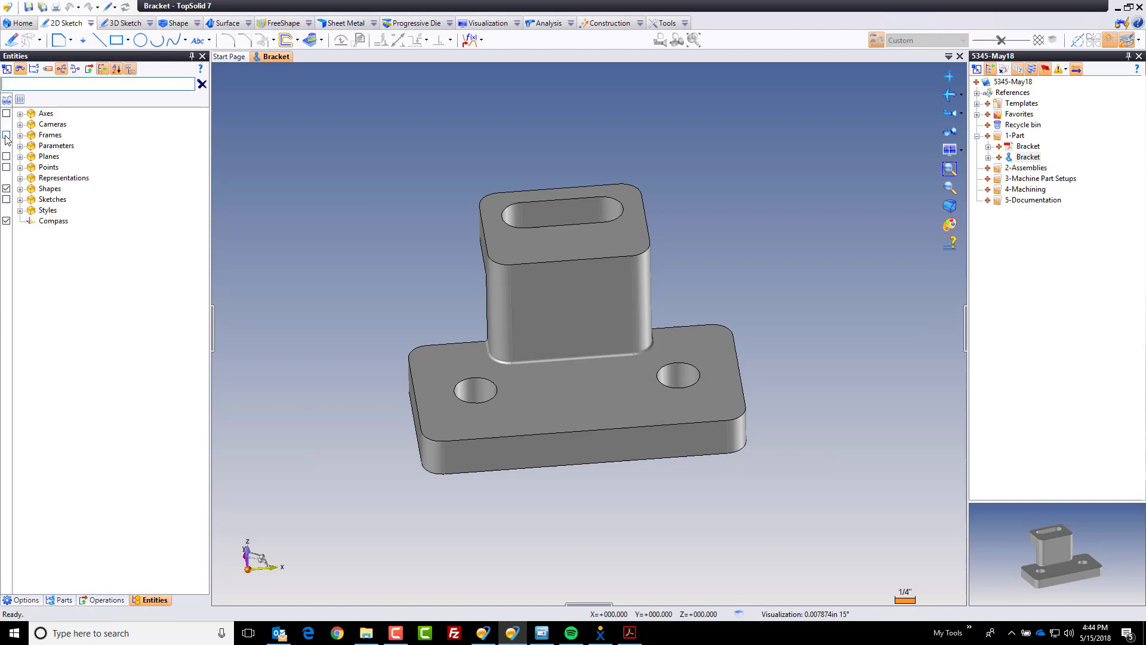
left_click(7, 135)
middle_click_drag(312, 258, 309, 220)
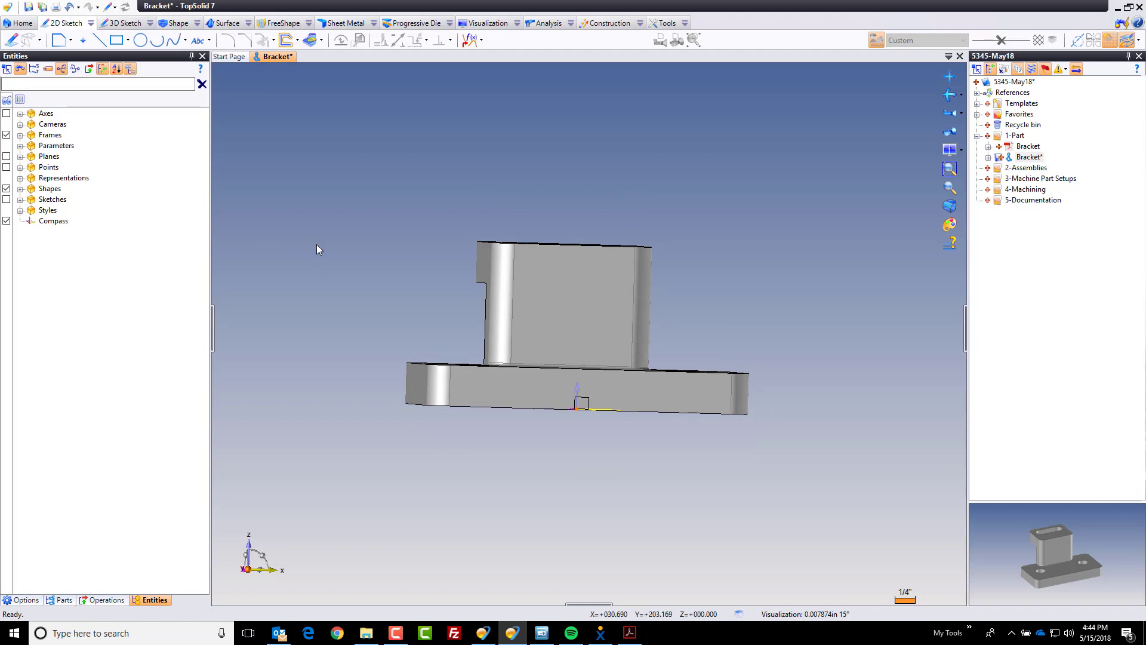
middle_click_drag(325, 263, 385, 358)
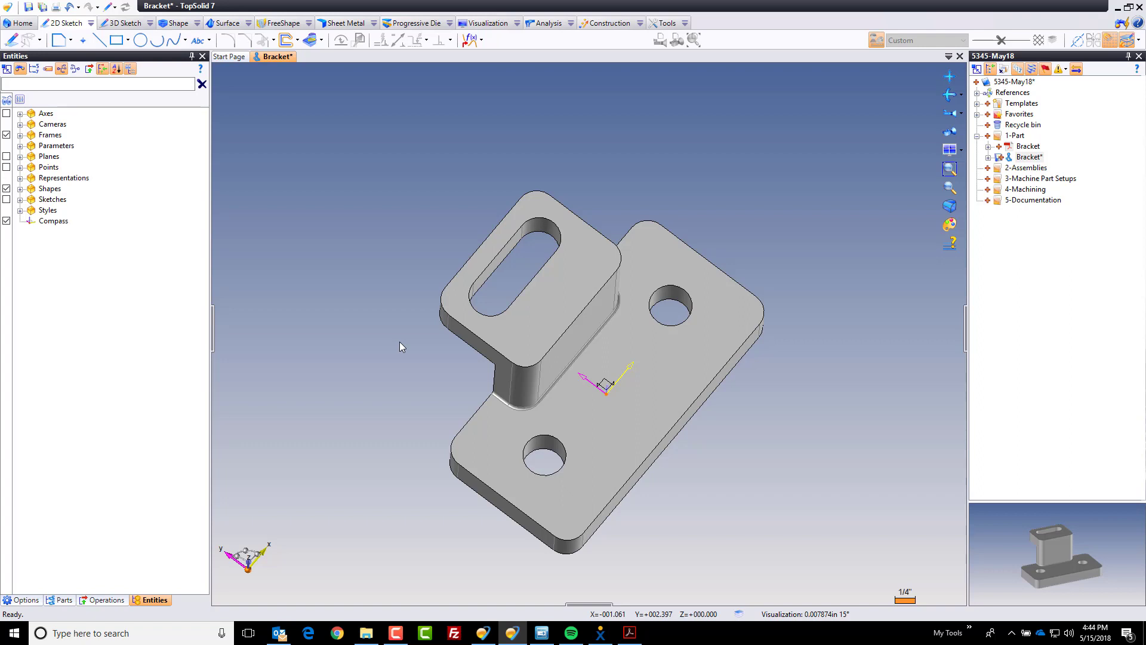
left_click(6, 134)
- Create an enclosing block around the bracket shape, oriented to the Absolute Frame
left_click(178, 26)
left_click(19, 40)
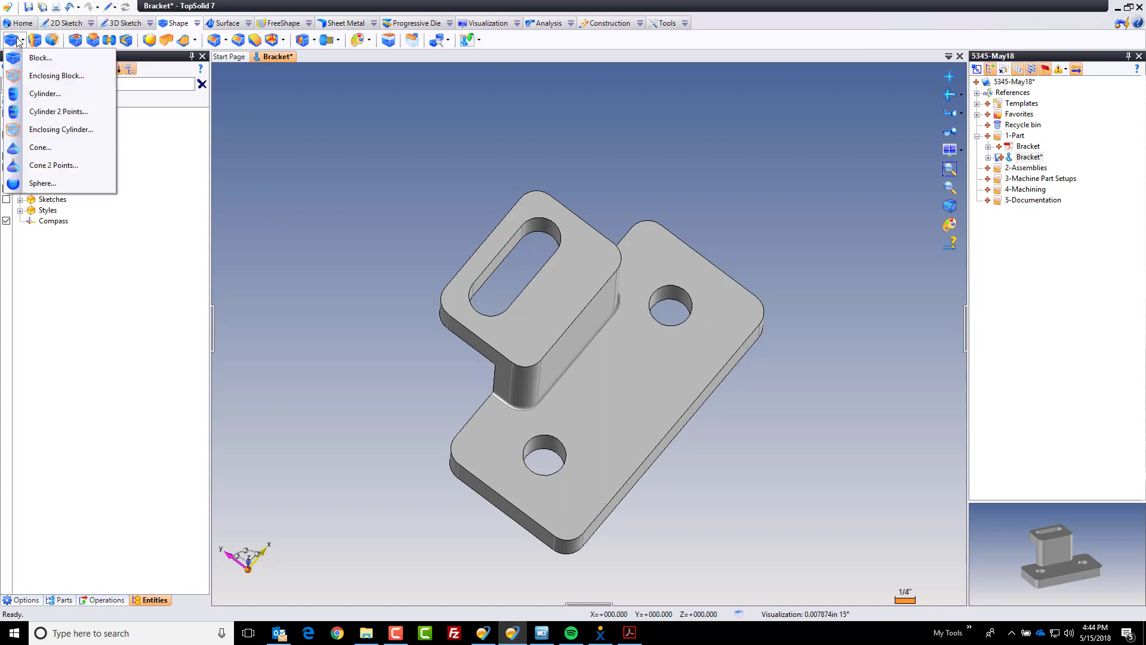
left_click(56, 75)
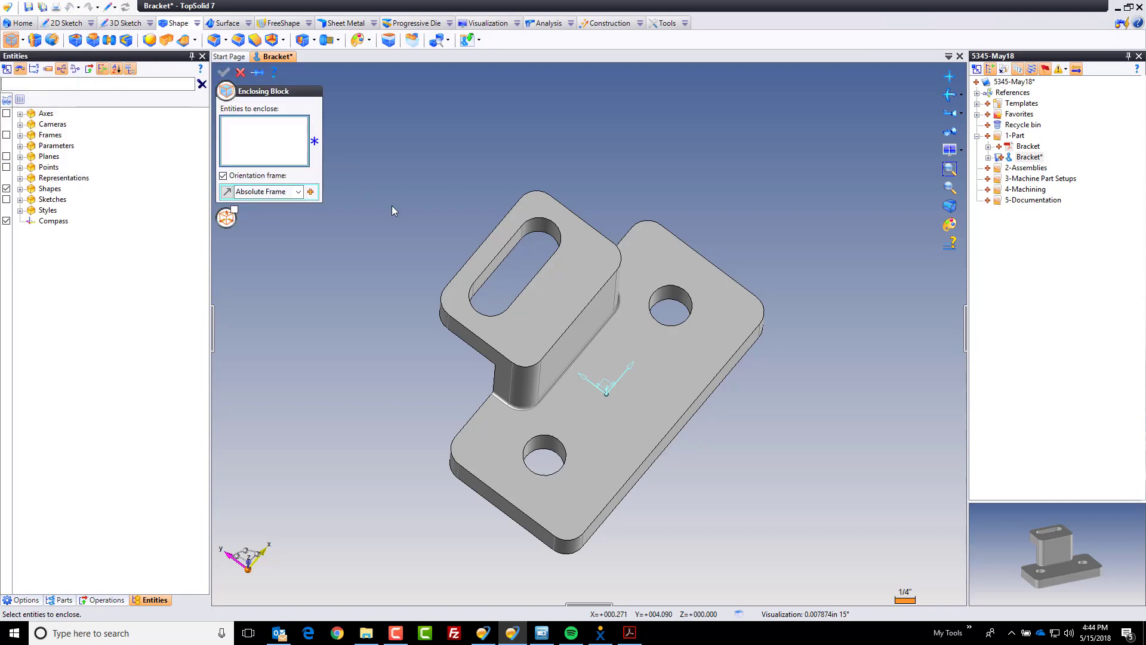
left_click(534, 316)
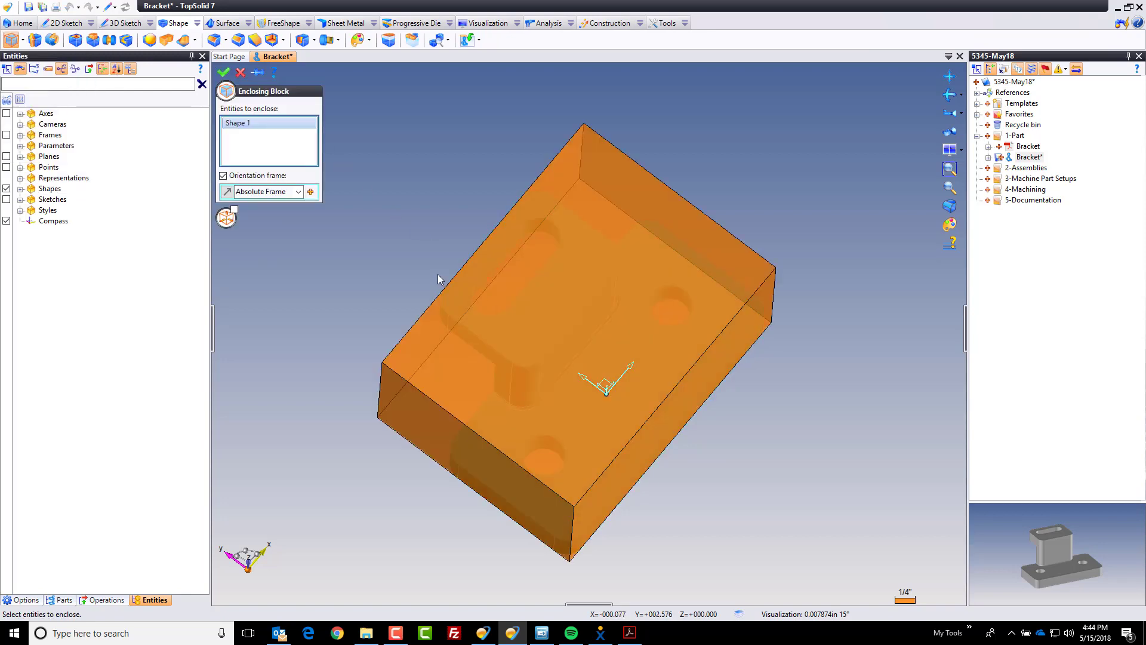
middle_click_drag(414, 246, 417, 189)
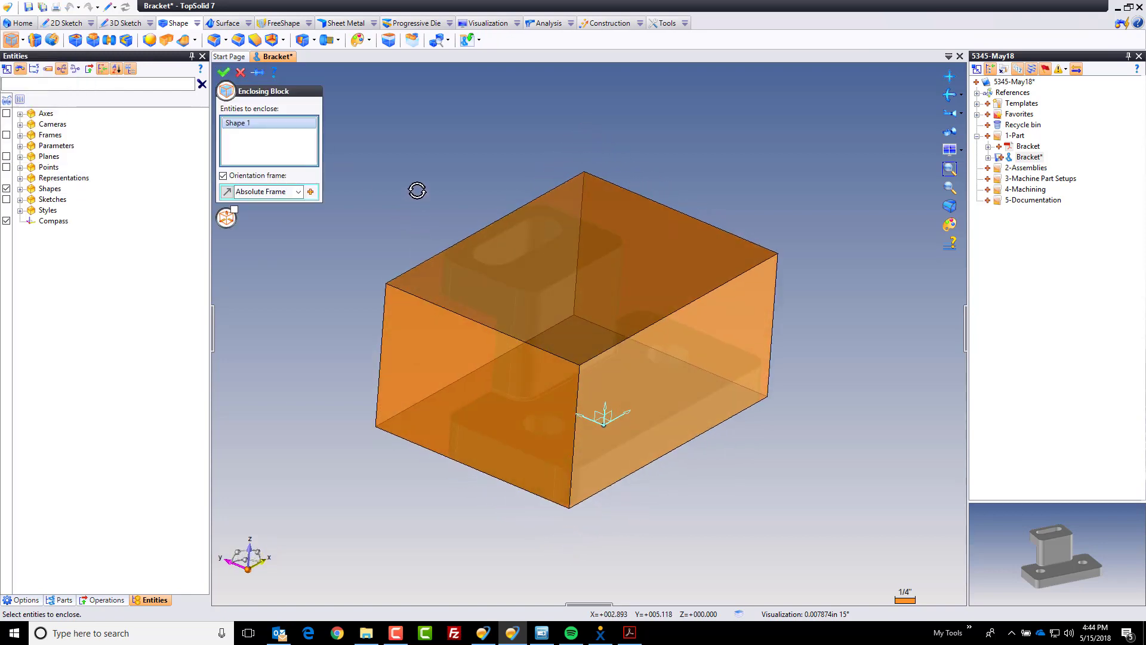
left_click(240, 73)
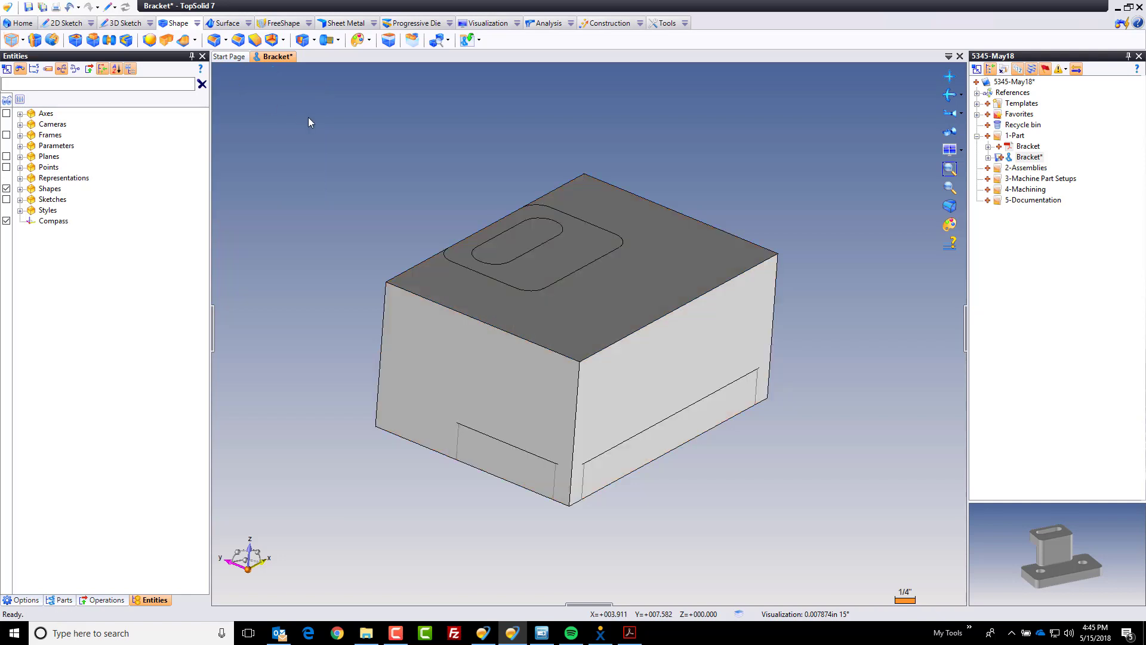
- Start a Frame by Point and 2 Directions with its origin at the midpoint between two diagonally opposite corners of the enclosing block
left_click(607, 22)
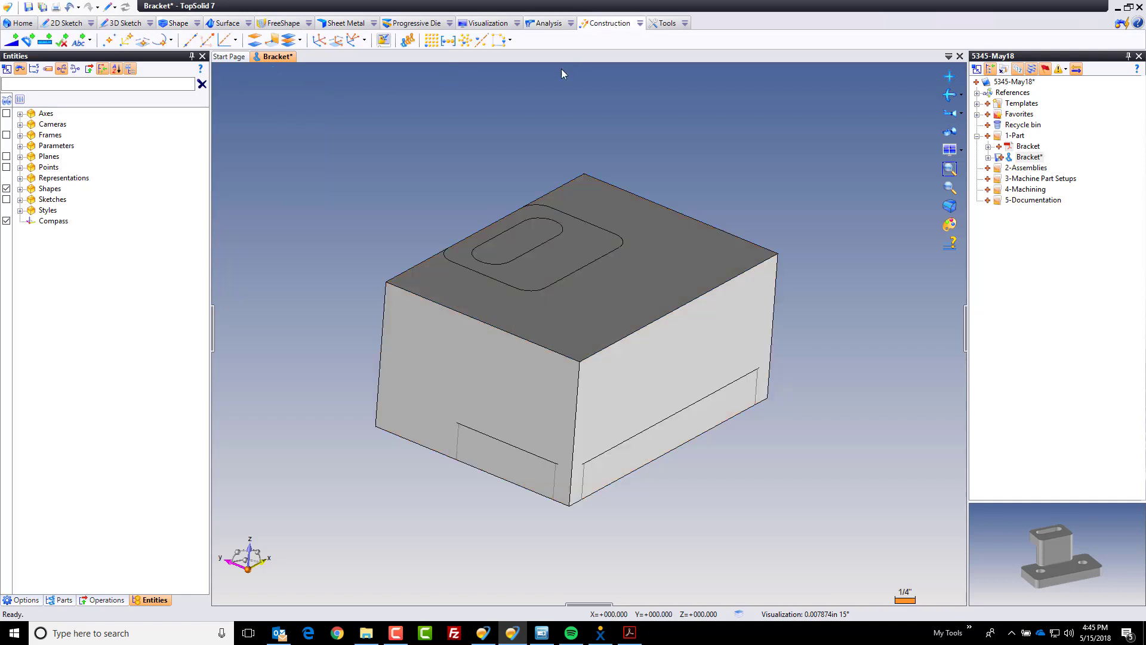
left_click(363, 40)
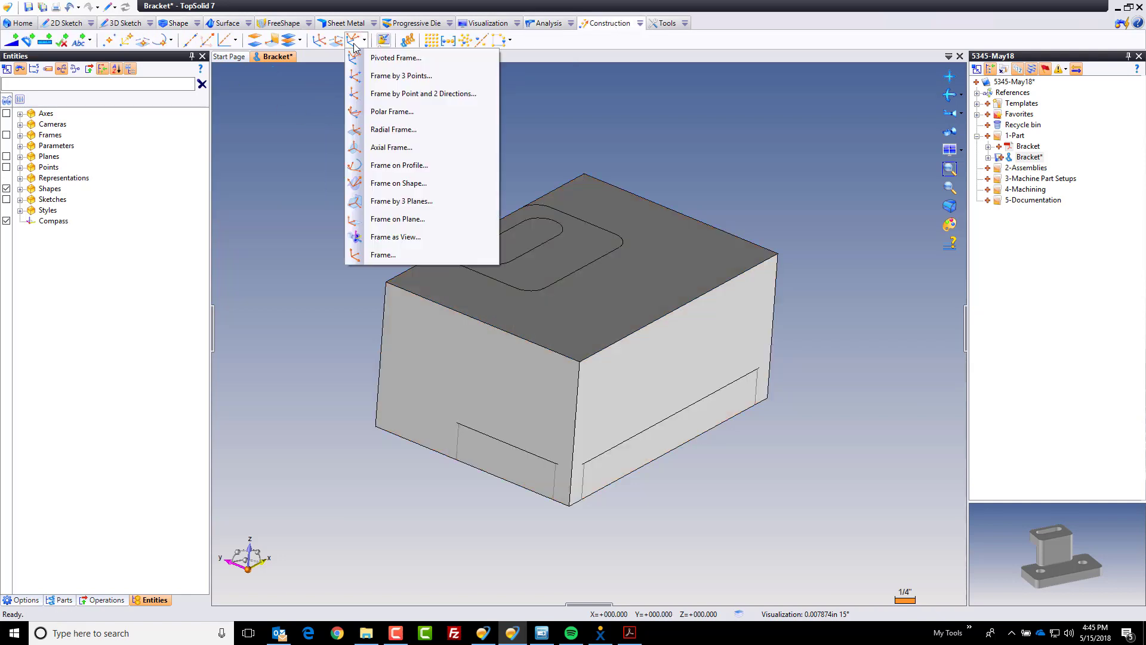
left_click(399, 94)
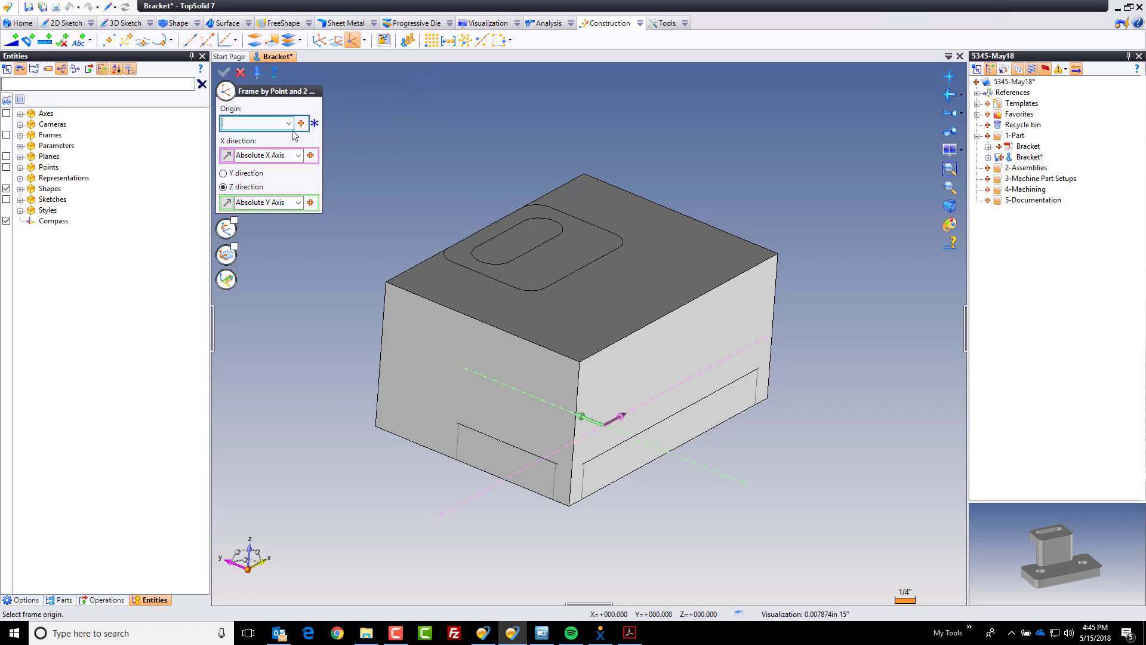
left_click(301, 123)
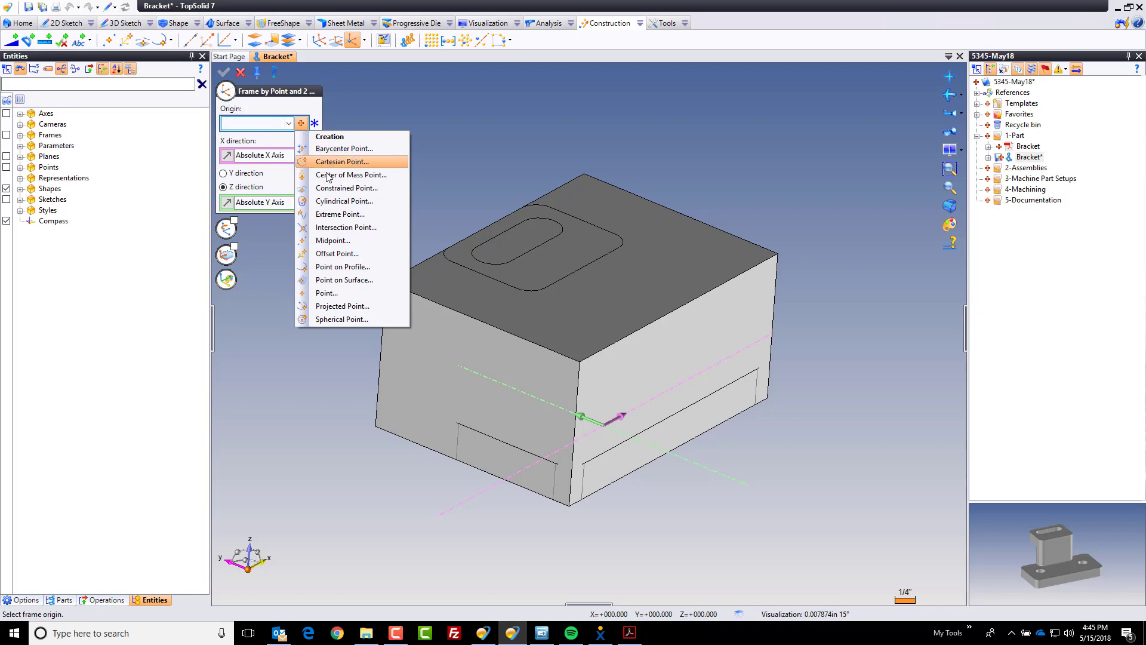
left_click(364, 240)
left_click(385, 281)
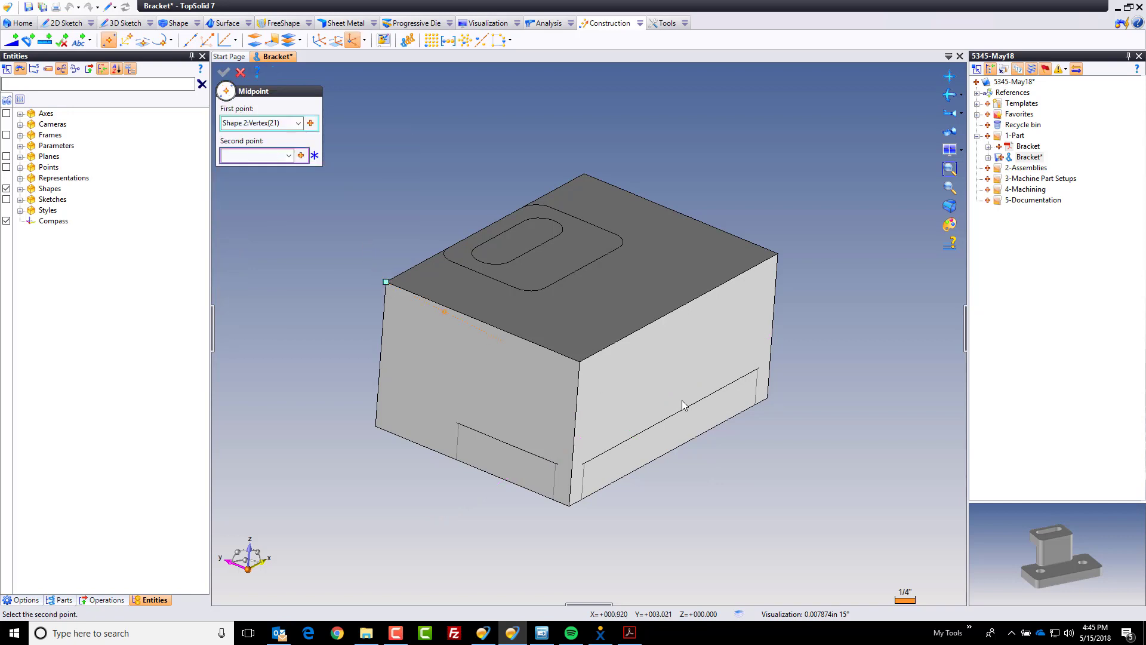
left_click(768, 397)
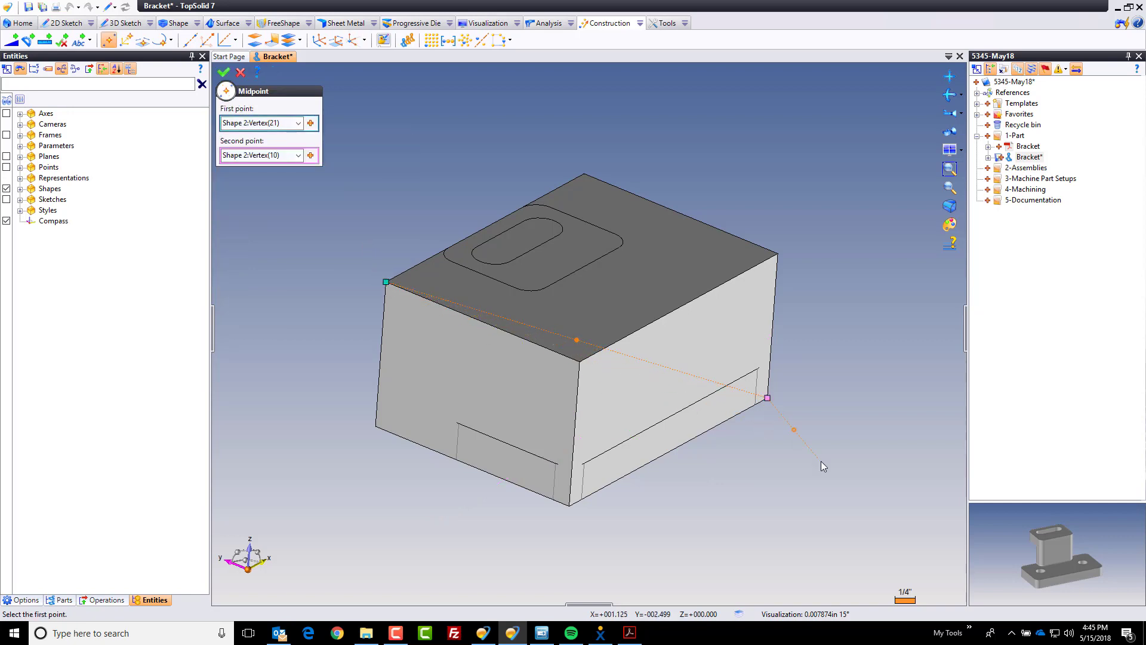
left_click(224, 72)
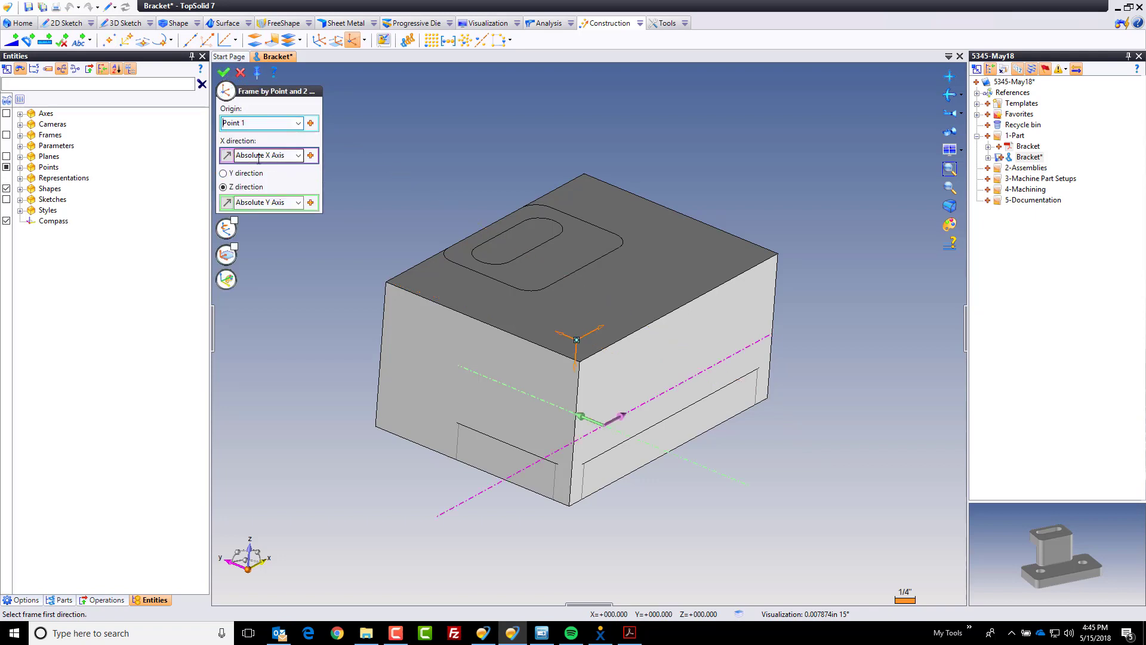
- Set the frame's Z direction to Absolute Z Axis and create the frame
left_click(296, 204)
left_click(288, 235)
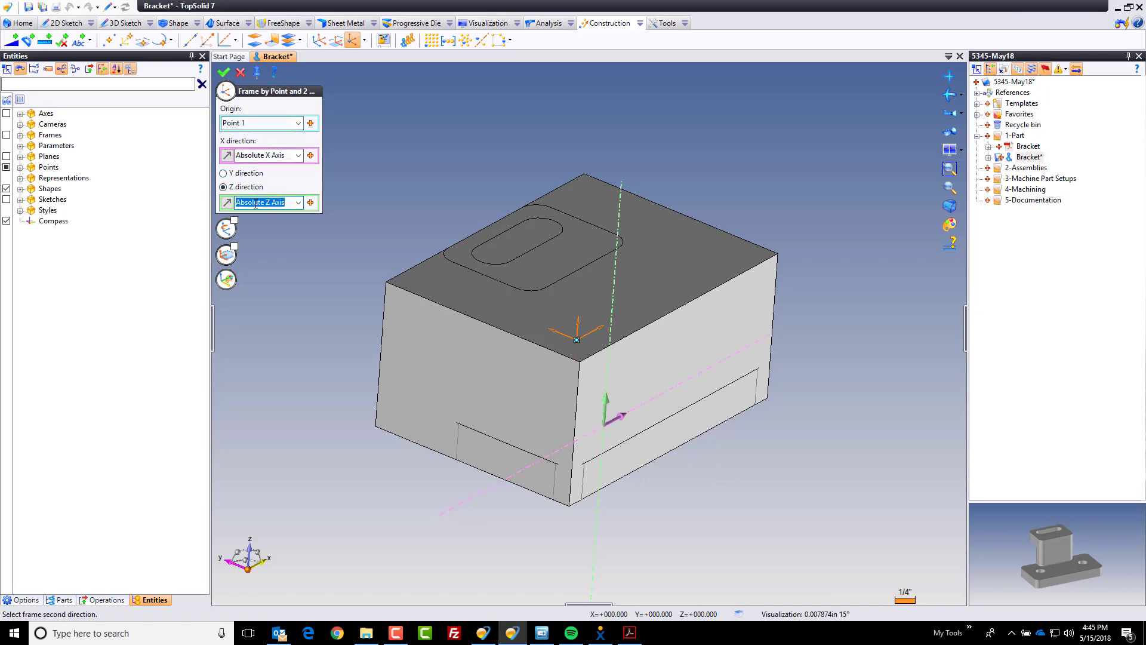
left_click(224, 72)
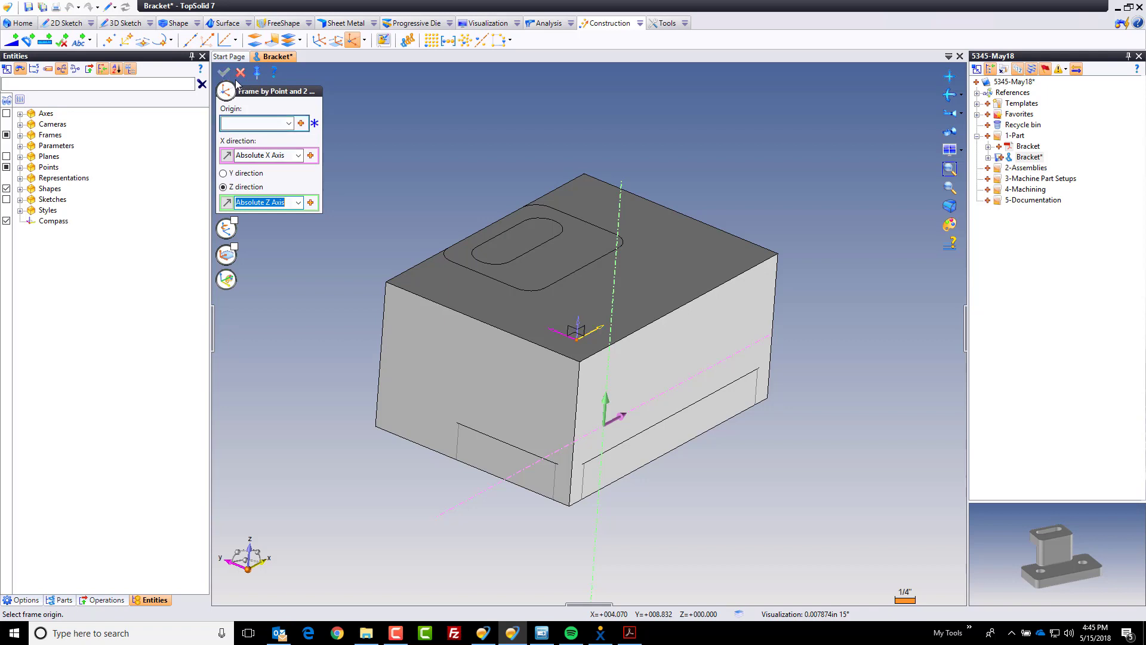
left_click(240, 72)
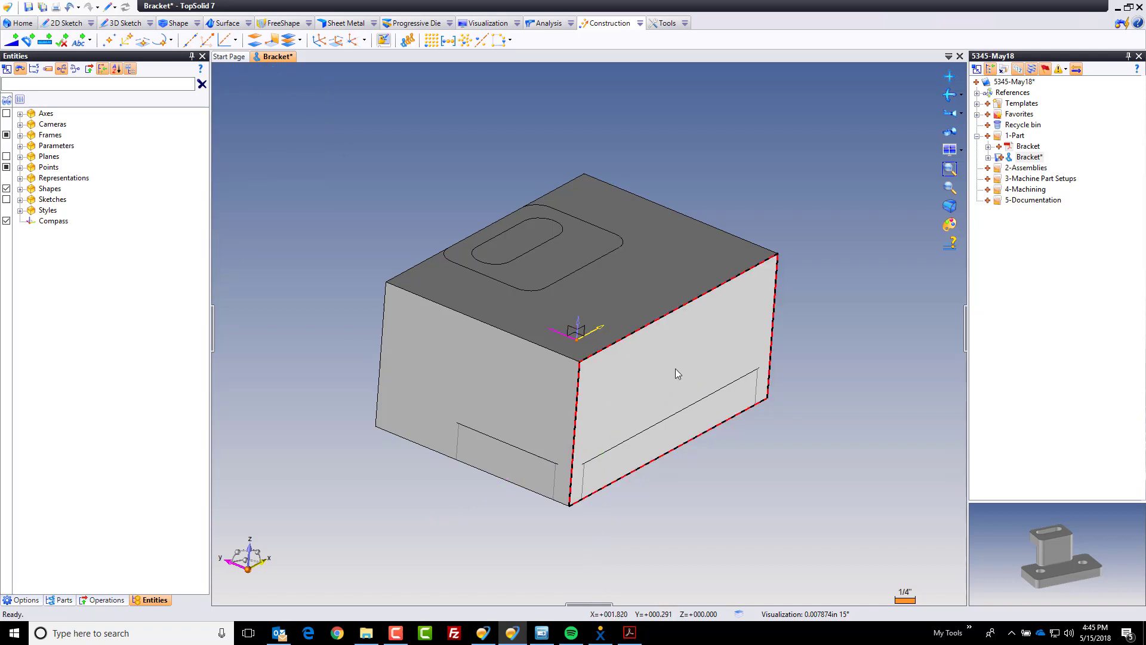
- Hide the enclosing block so only the bracket and its centre frame are displayed
right_click(701, 337)
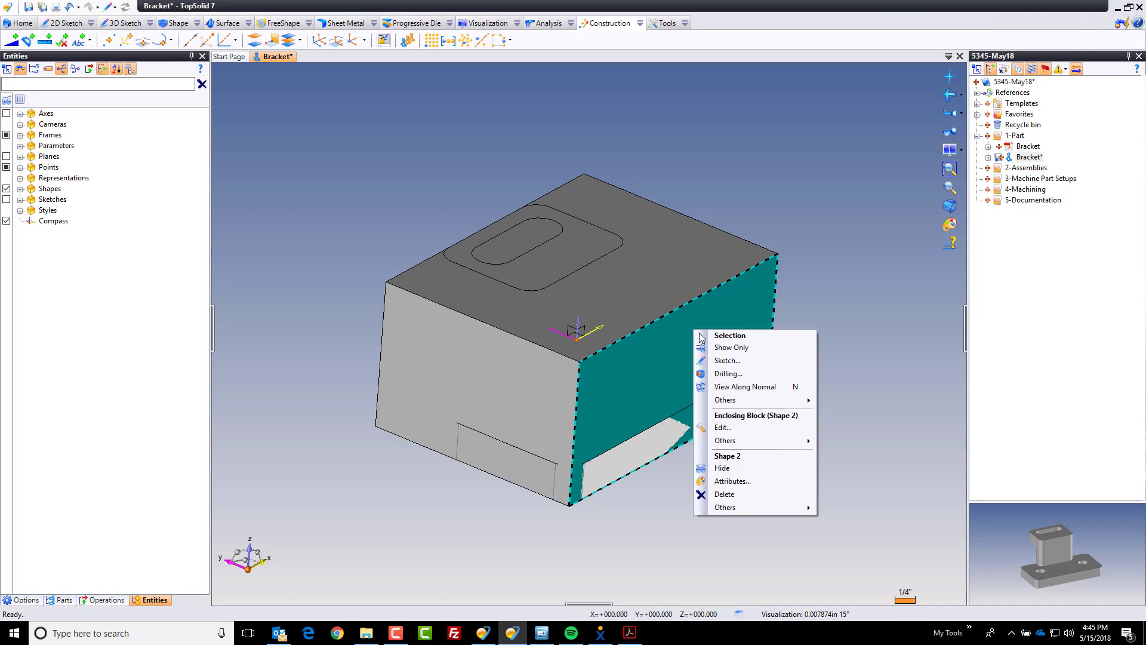
left_click(762, 467)
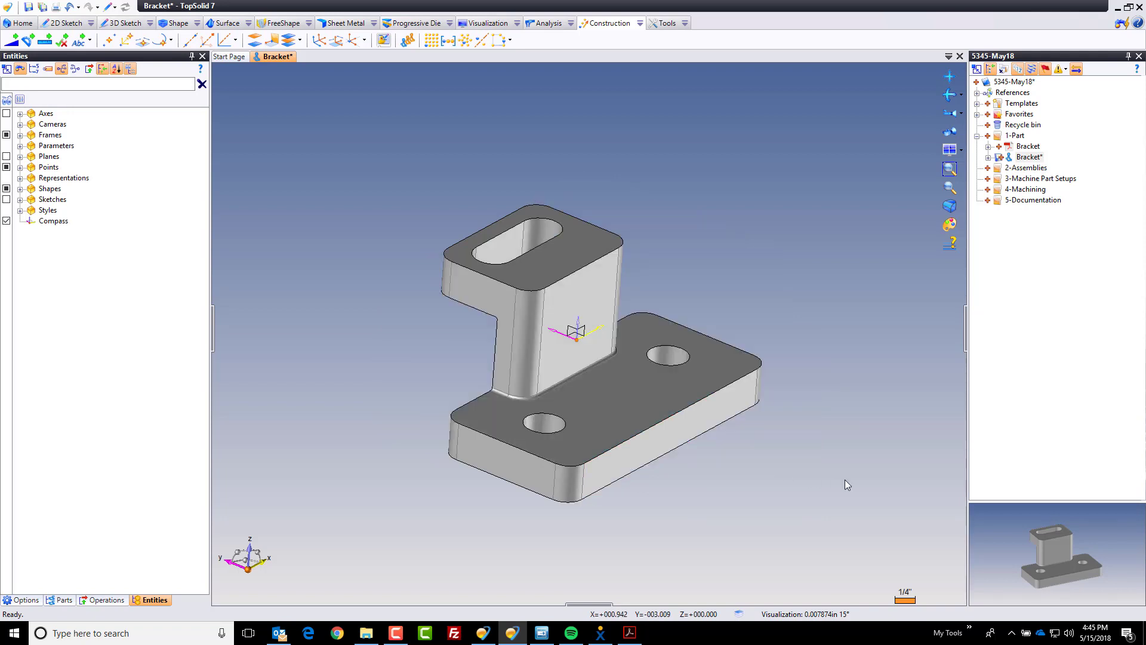
mouse_move(783, 466)
middle_mouse_down()
mouse_move(821, 473)
mouse_move(846, 455)
mouse_move(846, 422)
mouse_move(793, 416)
mouse_move(756, 447)
mouse_move(768, 471)
middle_mouse_up()
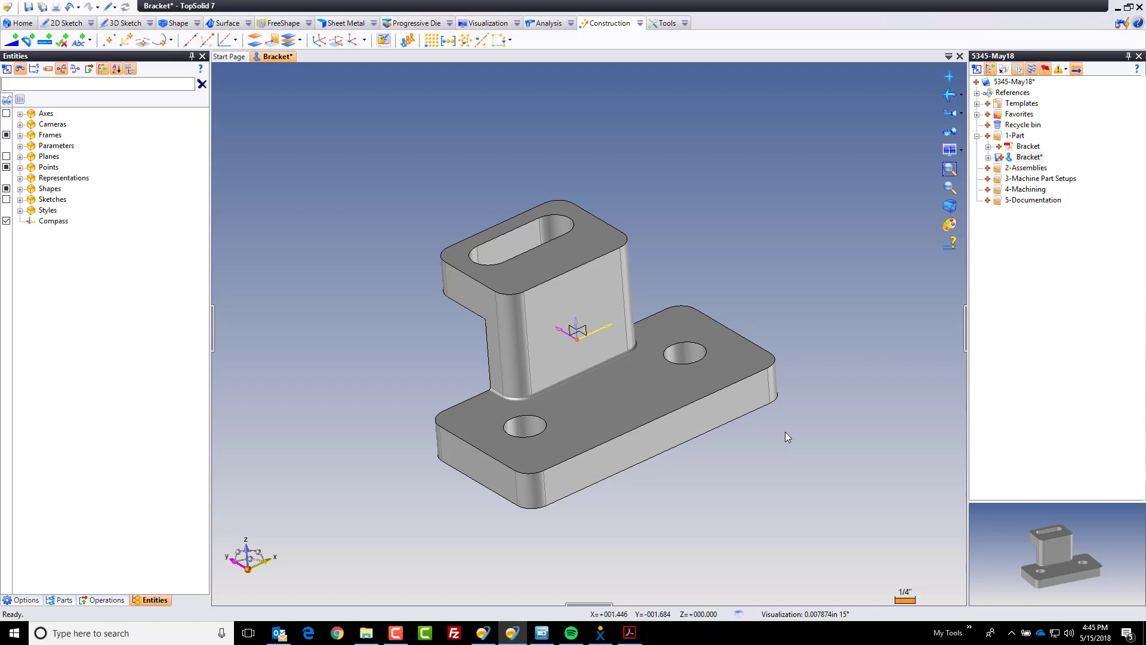
- Publish the frame at the block's centre with the name Part Datum1 and the description Part Datum 1
right_click(576, 322)
mouse_move(675, 379)
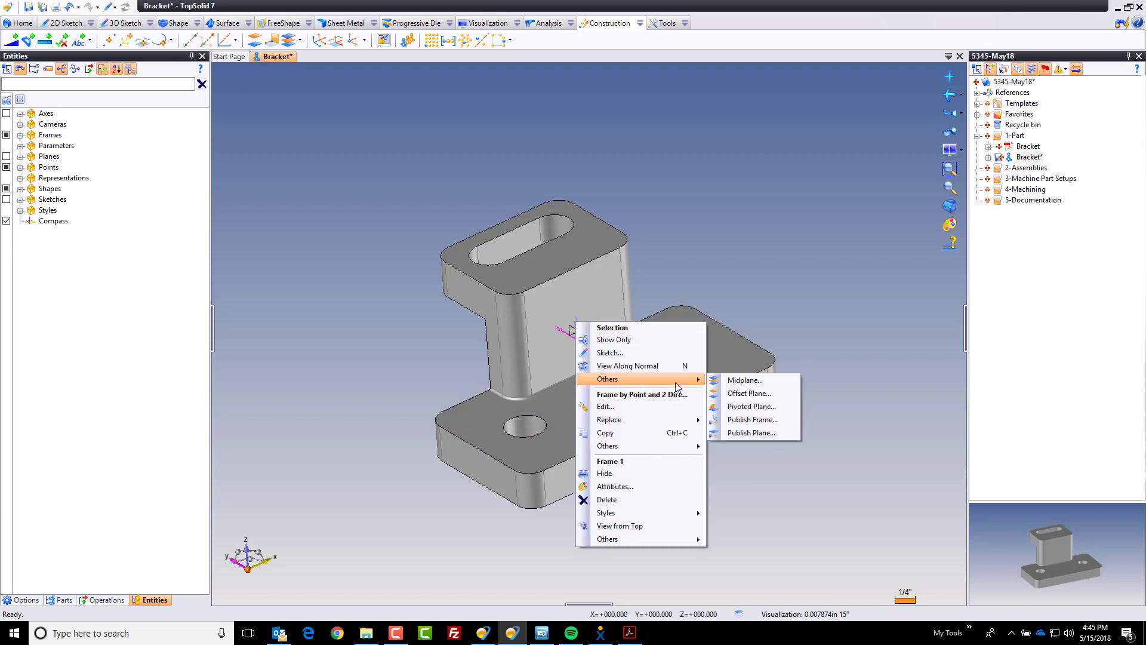
left_click(751, 419)
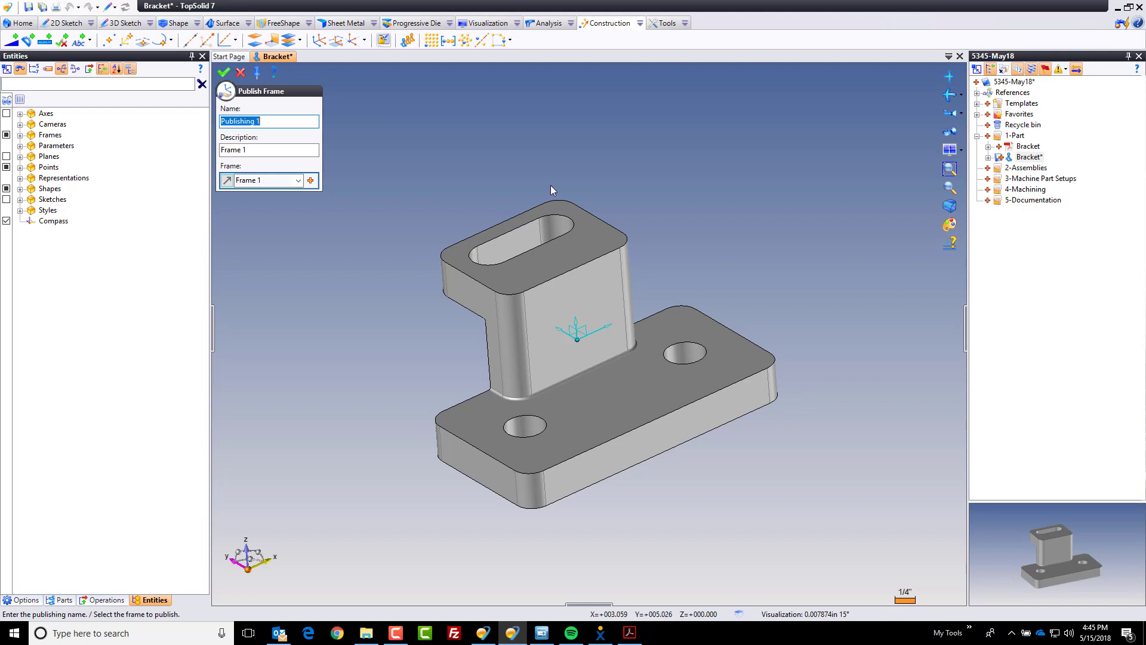
type("Part Datum1")
key("Tab")
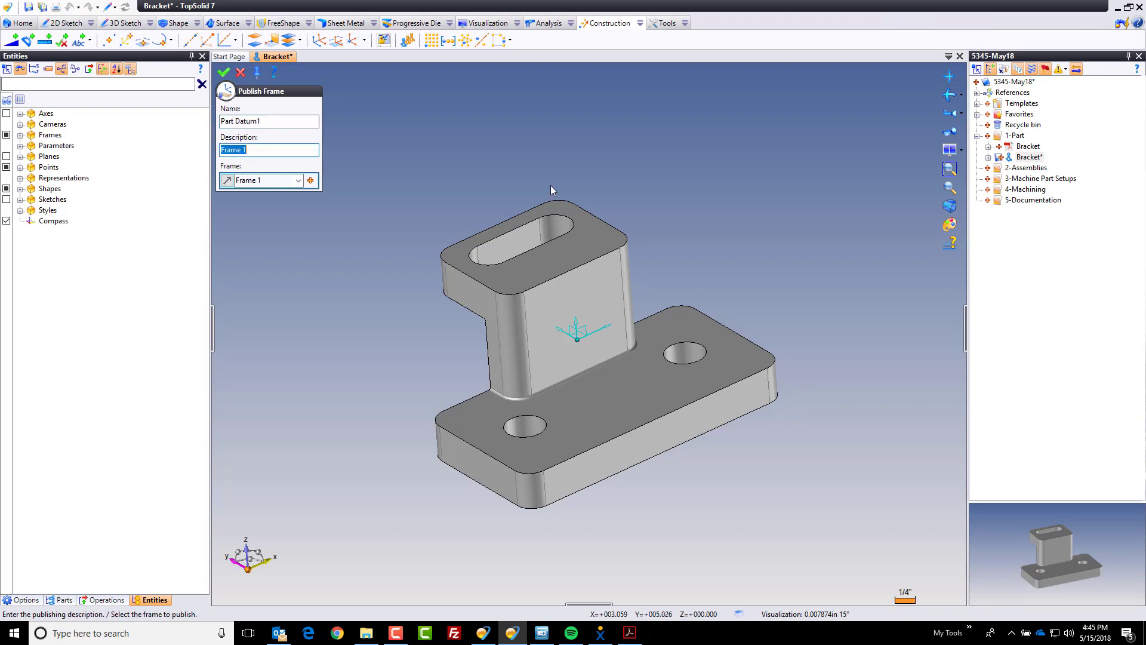
type("Part Datum 1")
key("Return")
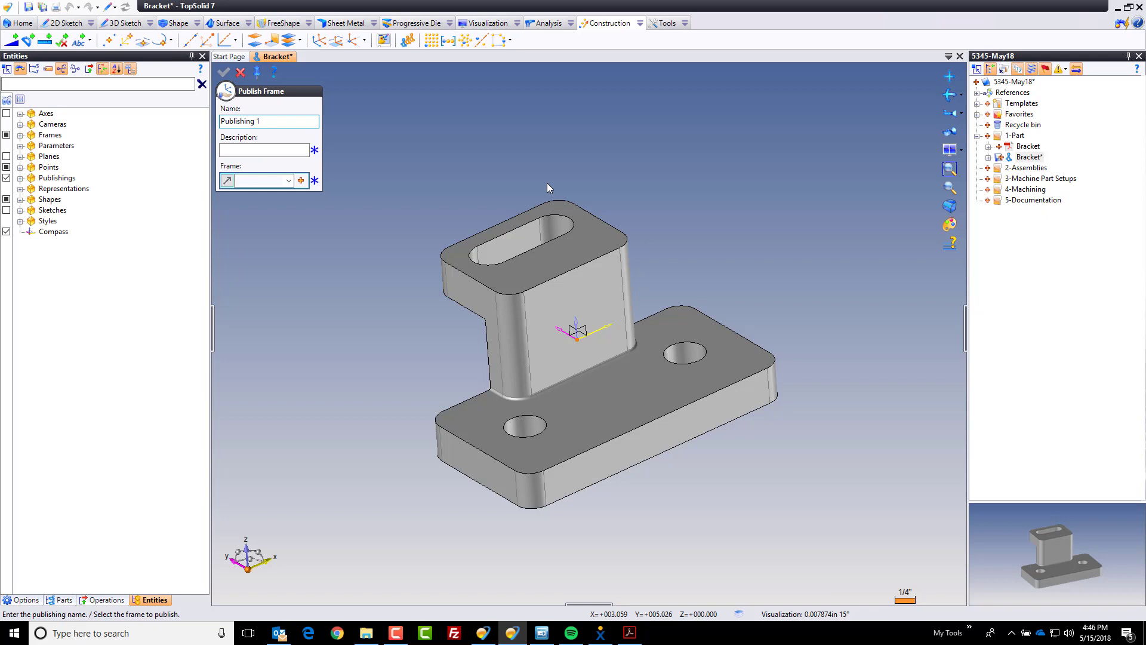
left_click(241, 72)
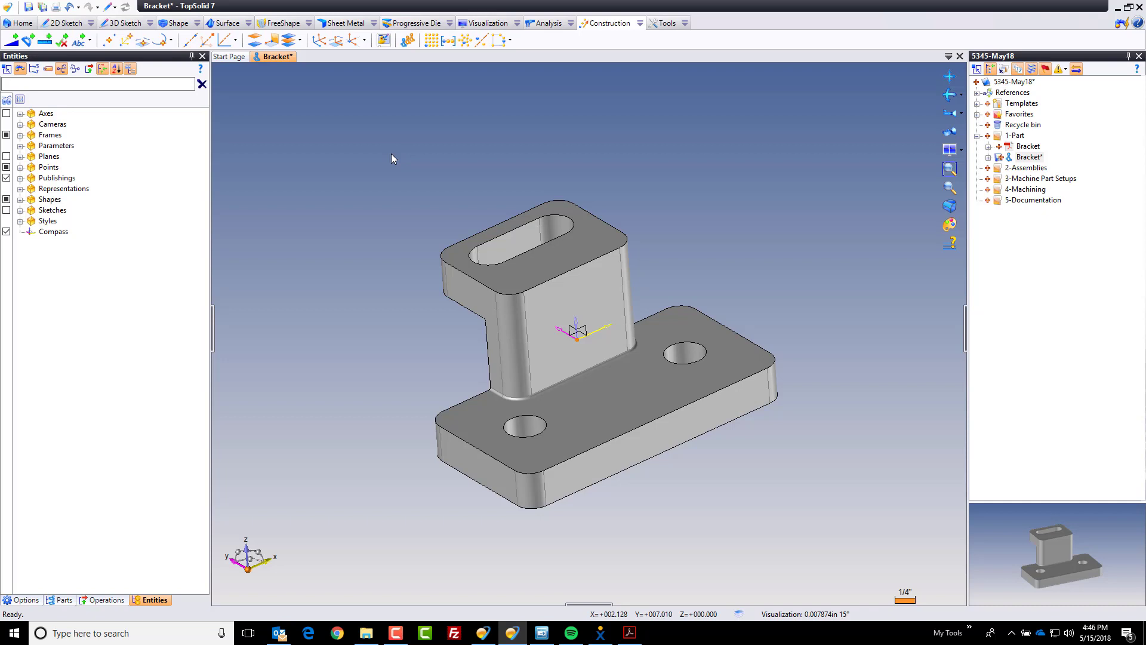
- Save and close the Bracket part document
key("ctrl+s")
middle_click(268, 59)
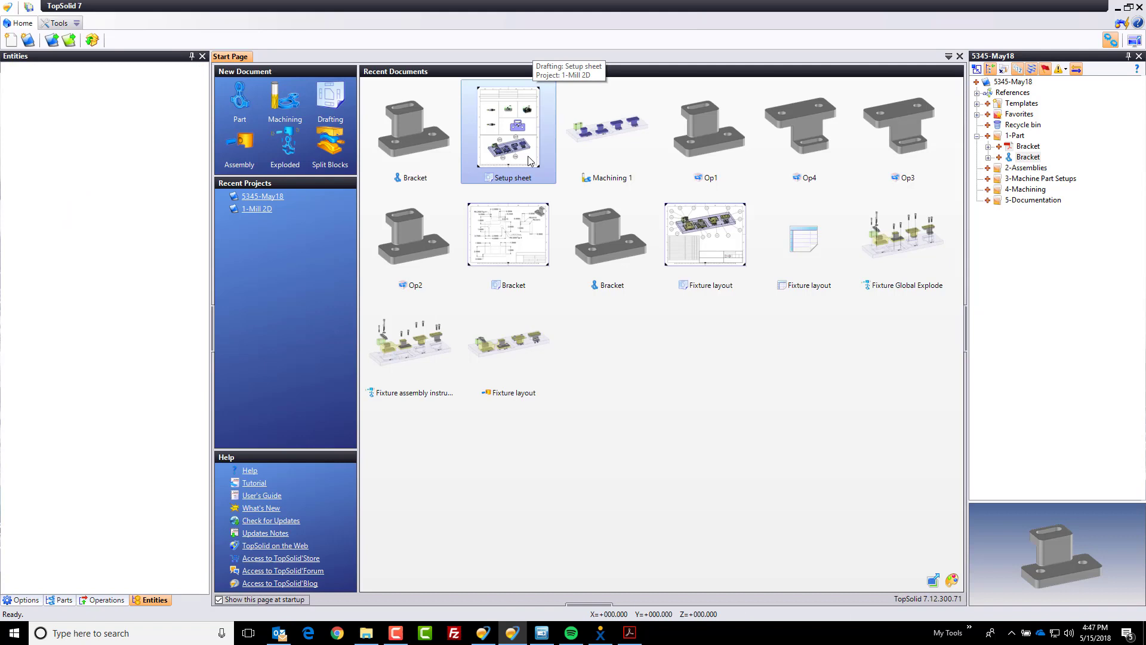
- Create a new assembly document in the 2-Assemblies folder from the Blank Template
right_click(1022, 170)
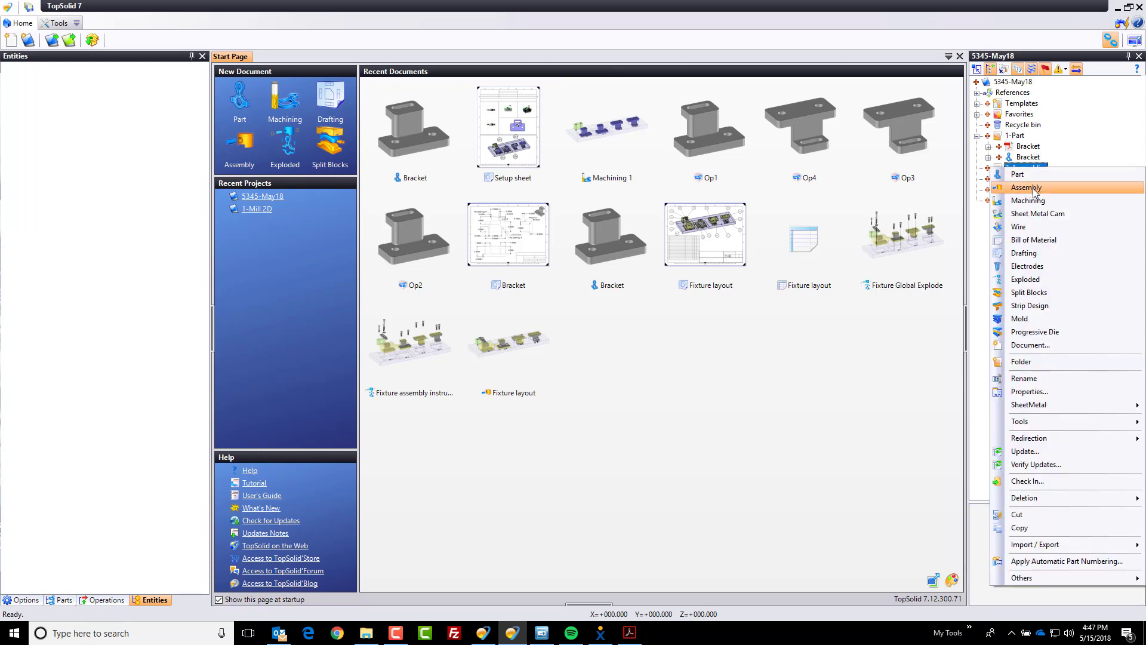
left_click(1035, 190)
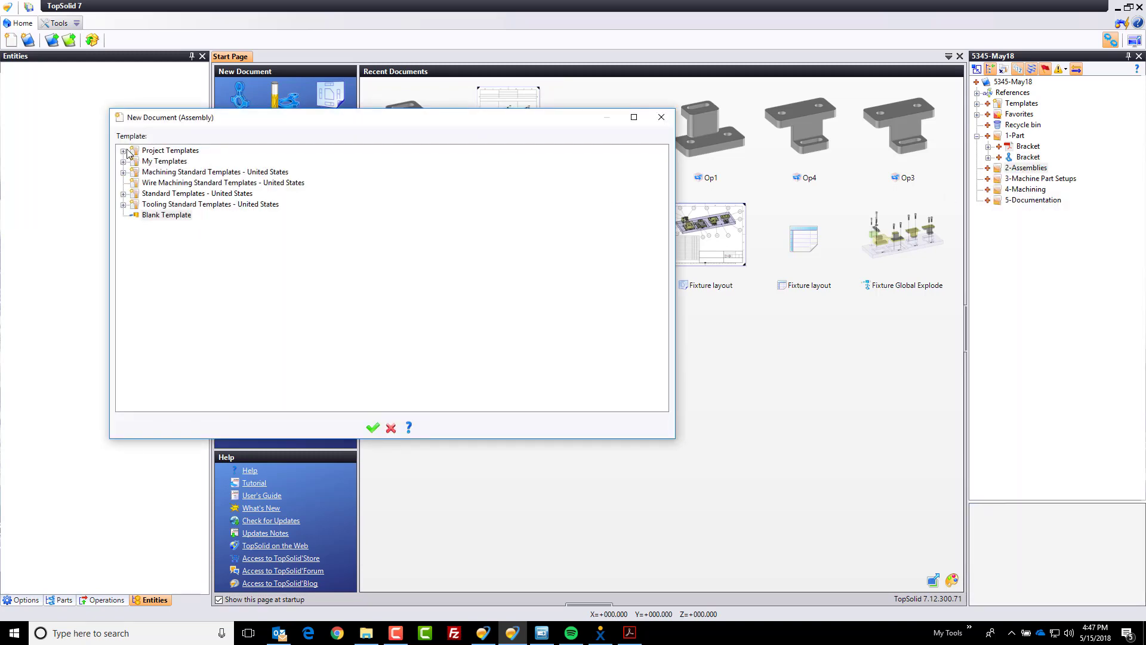
left_click(123, 151)
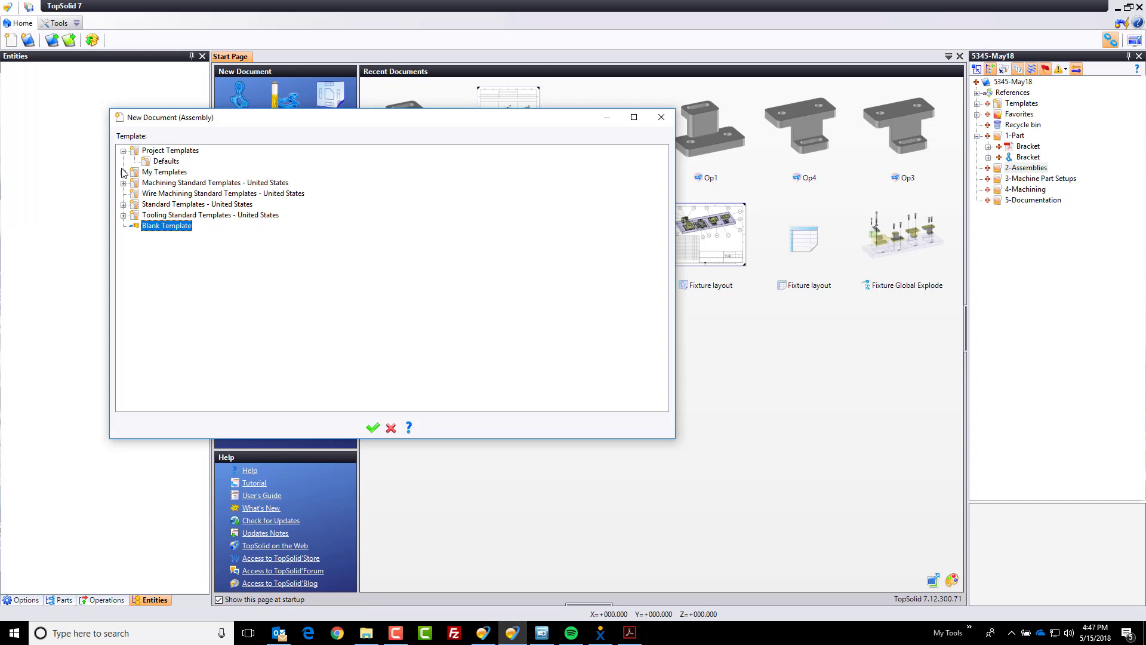
left_click(123, 173)
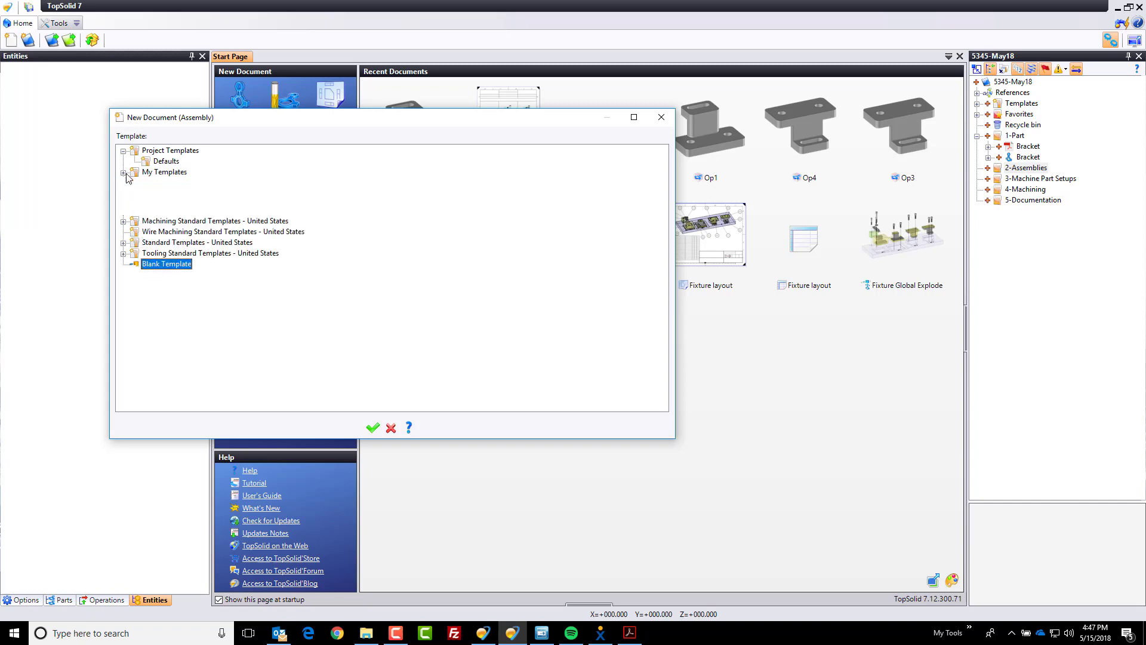
left_click(123, 173)
left_click(372, 427)
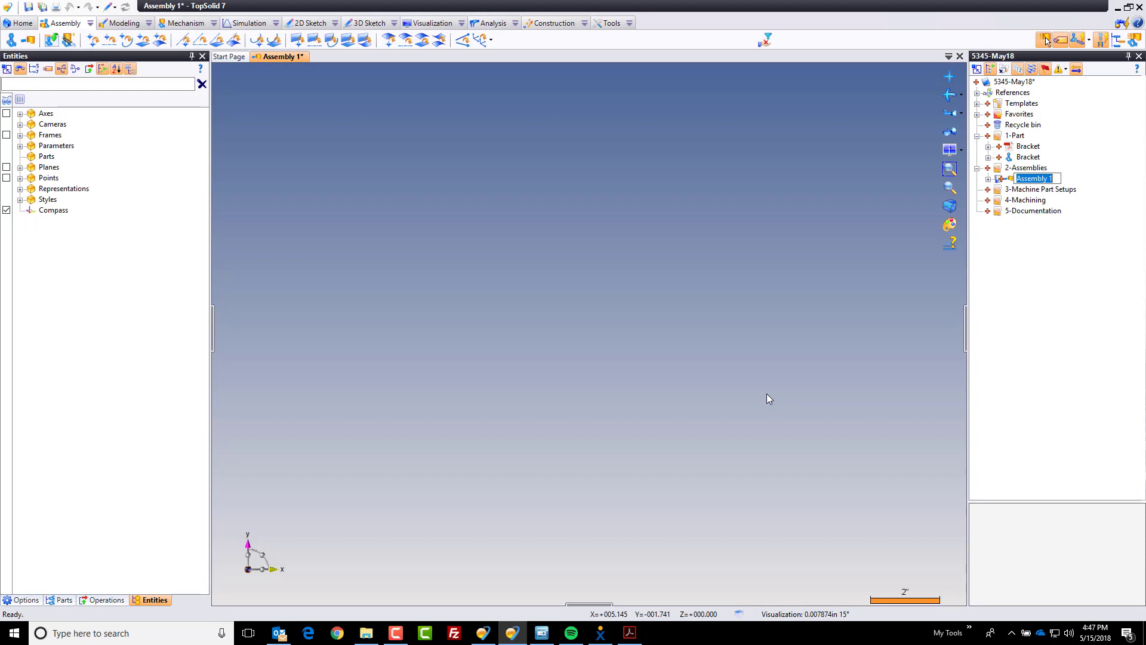
- Name the new assembly document 4 position Fixture
type("4")
type(" postition Fixture")
key("Return")
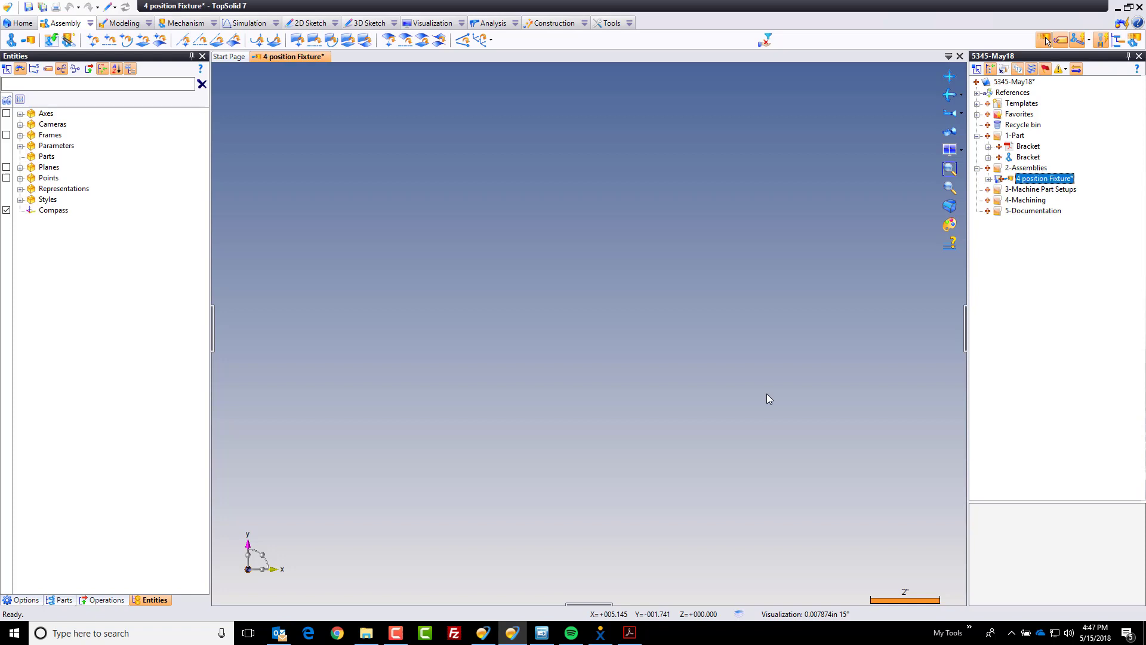
- Display the assembly's frames and start repeating the Absolute Frame with a linear pattern along the Absolute X Axis
left_click(7, 135)
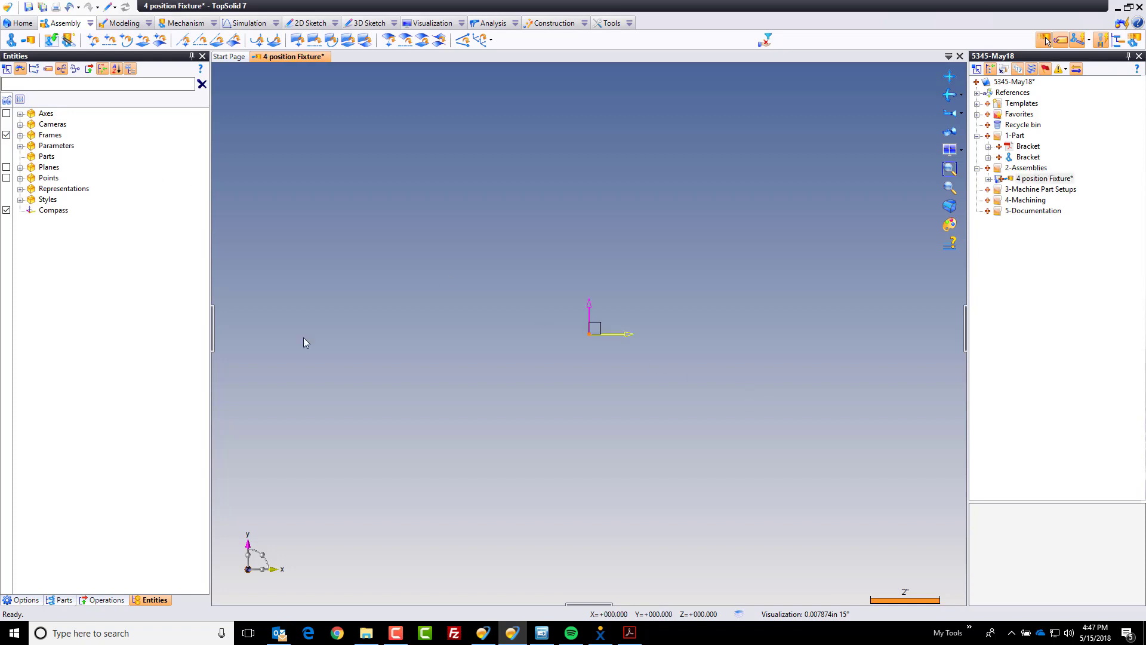
middle_click_drag(400, 365, 428, 263)
left_click(552, 23)
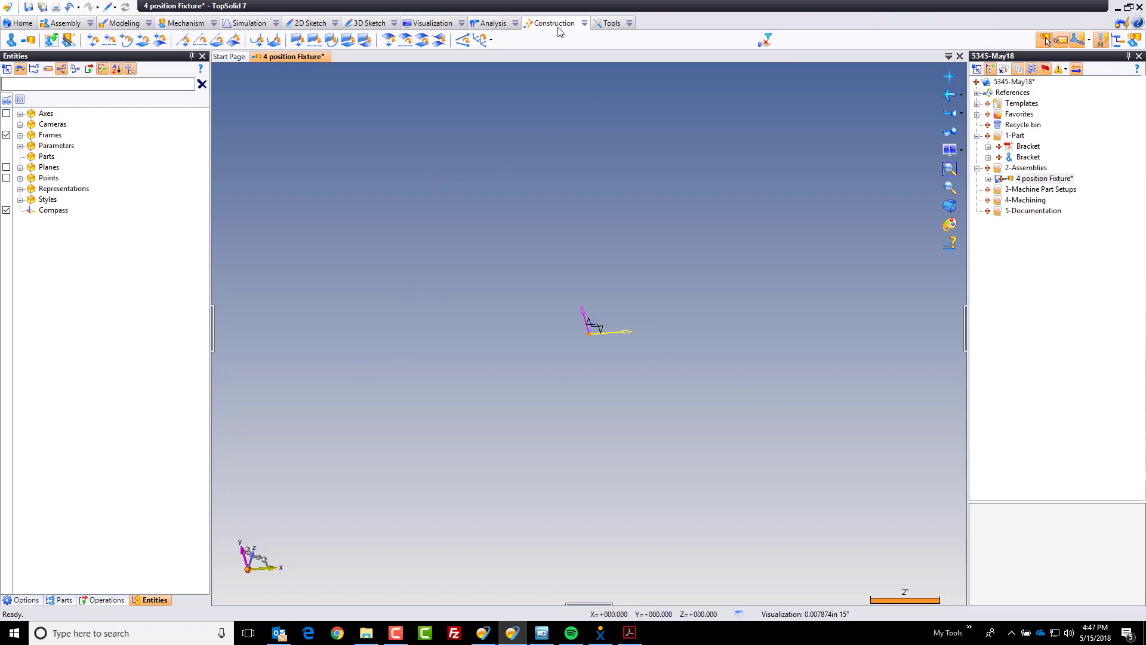
left_click(407, 40)
left_click(594, 328)
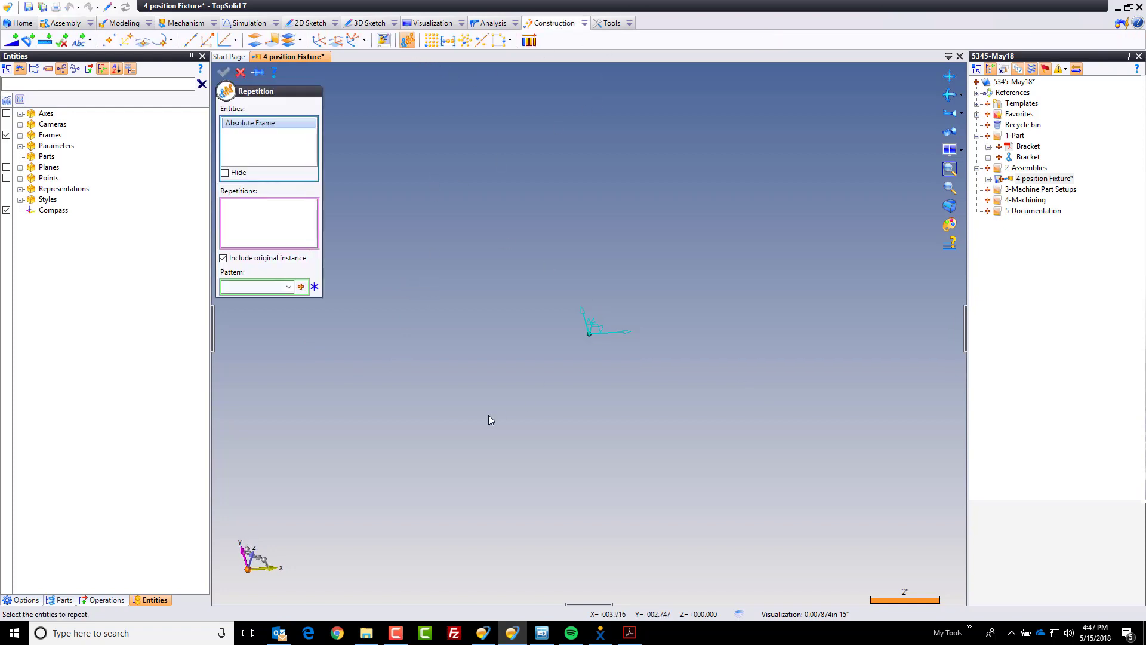
left_click(301, 286)
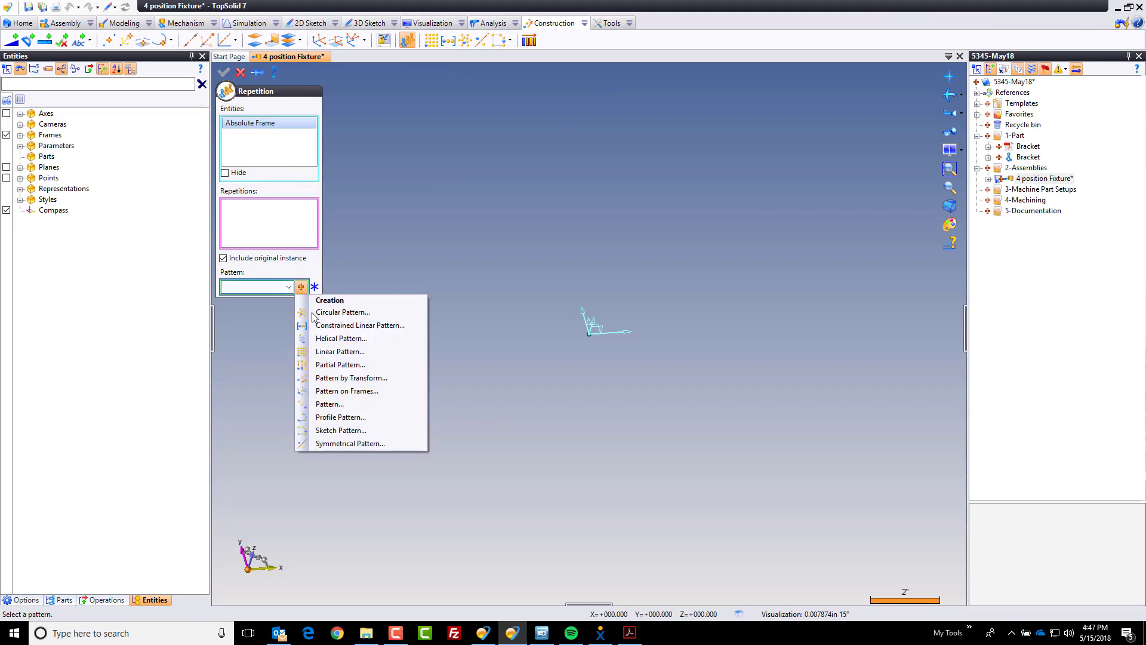
left_click(338, 351)
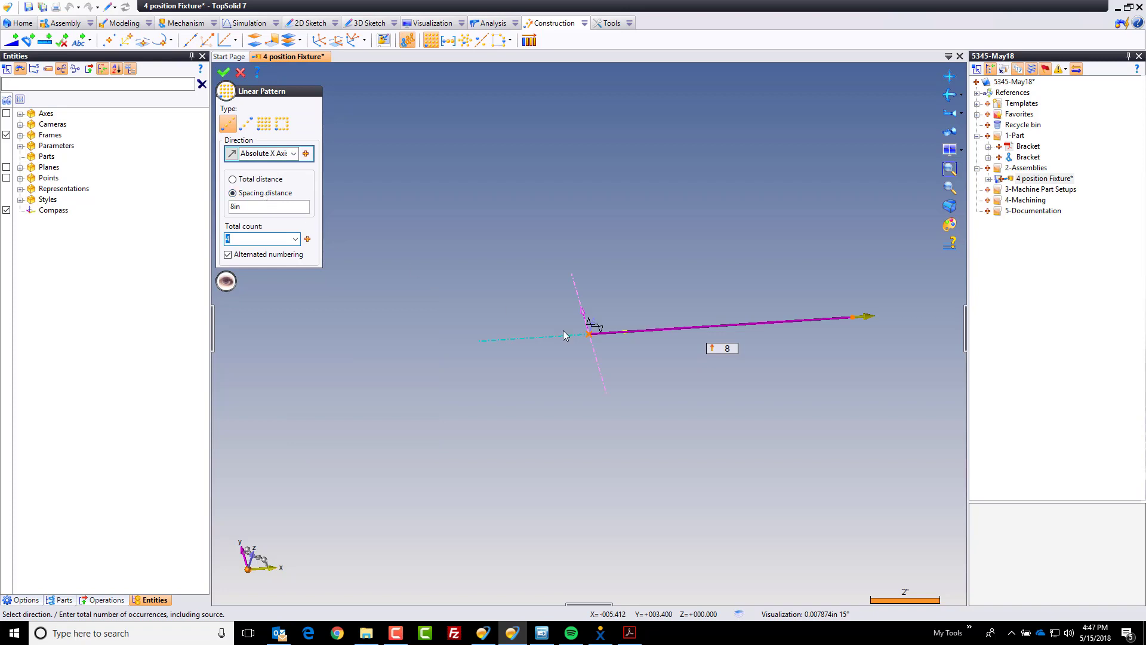
- Set the linear pattern's spacing to Distance=6 with a total count of 4, complete the frame repetition and save the assembly
left_click(268, 206)
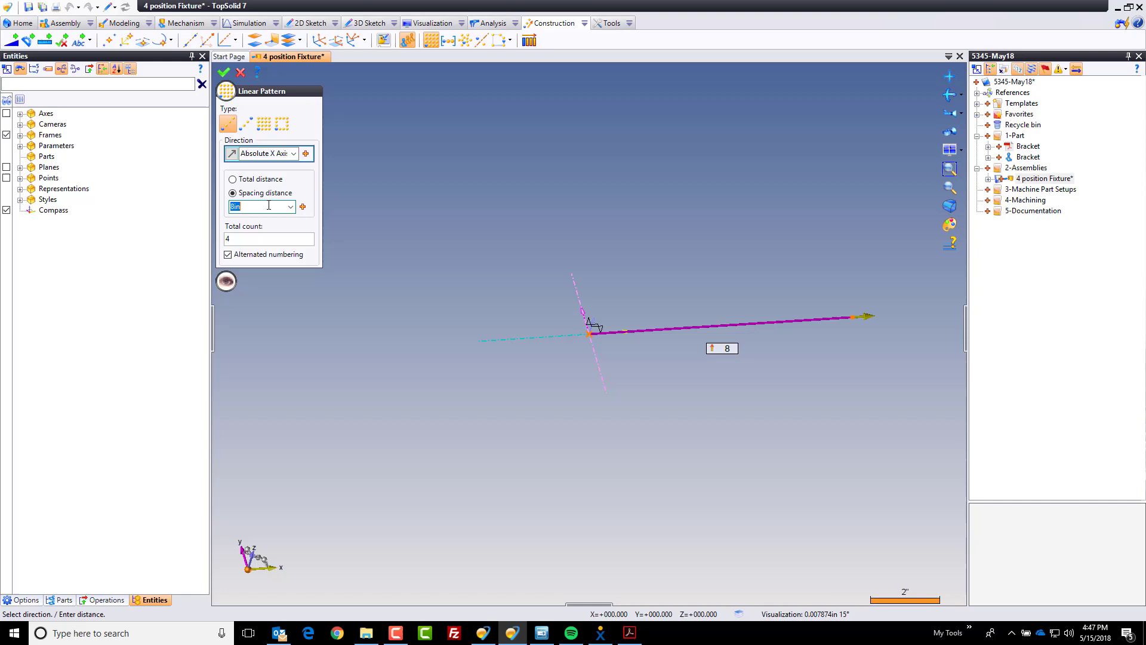
type("Distance")
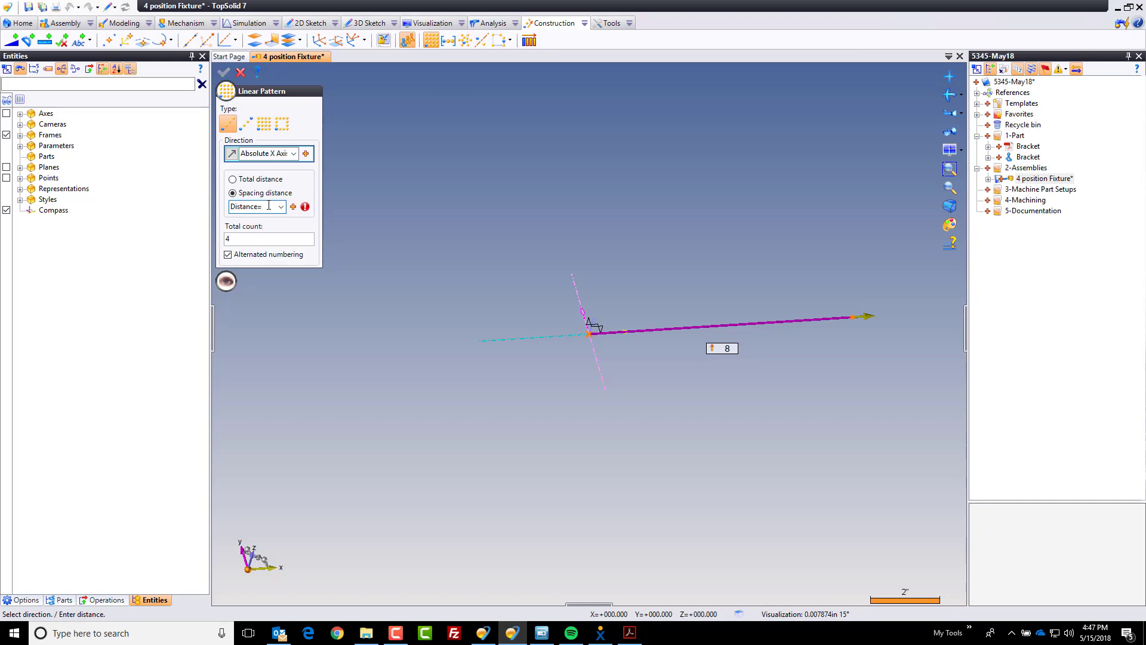
type("=6")
key("Return")
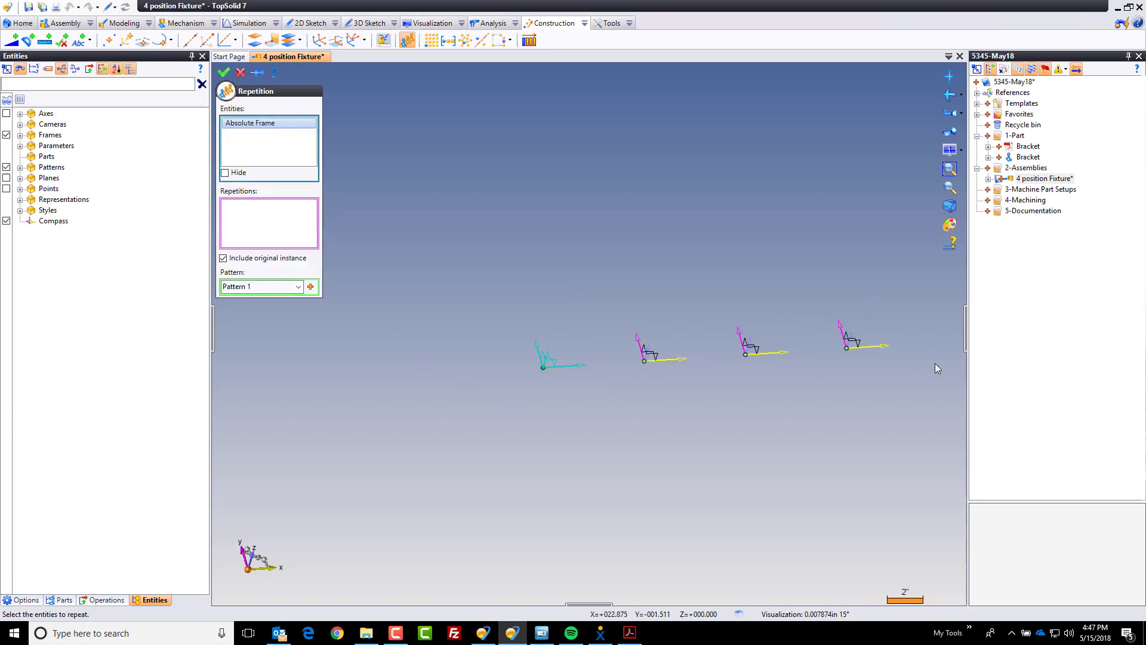
left_click(224, 73)
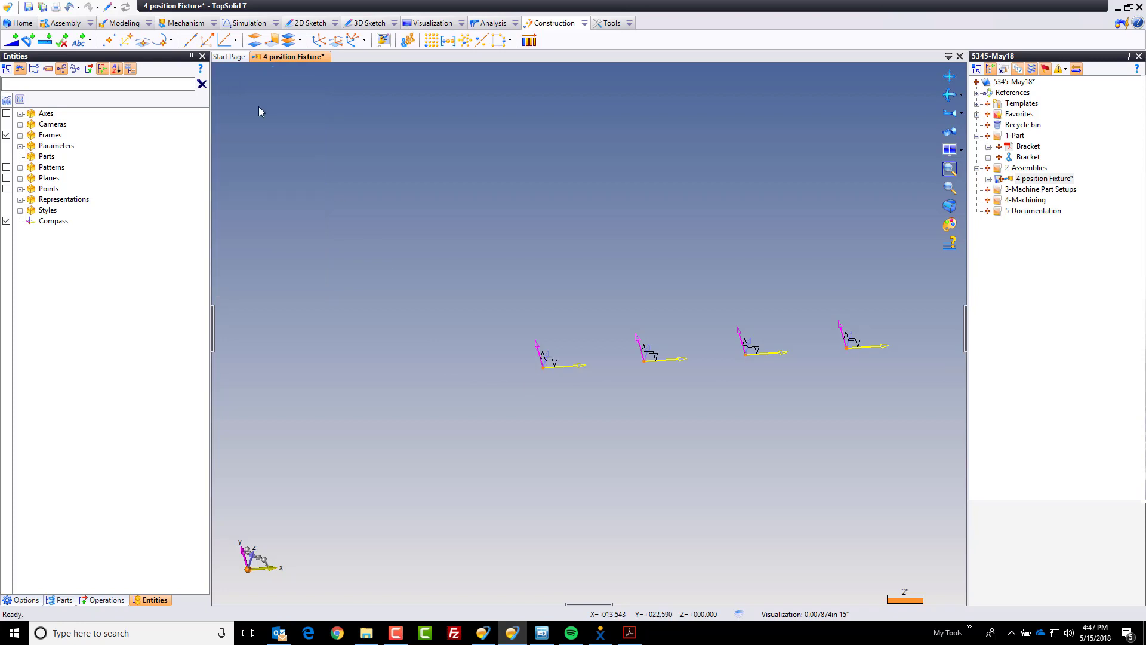
middle_click_drag(381, 145, 329, 146)
key("ctrl+s")
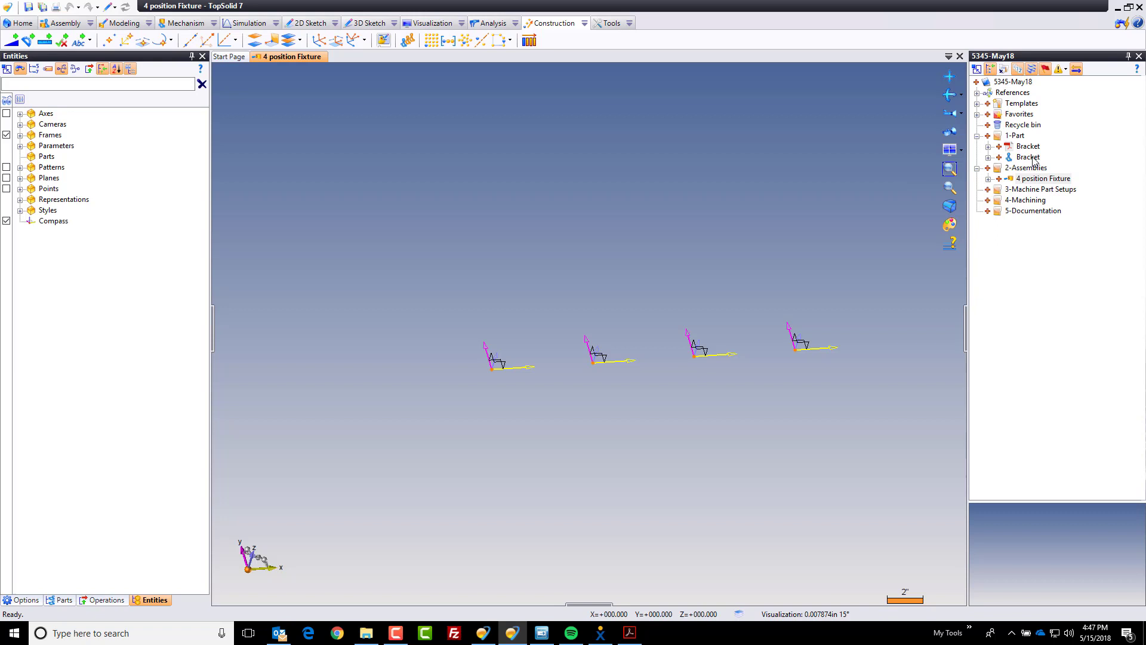
- Insert the Bracket part from the 1-Part folder into the 4 position Fixture assembly
left_click_drag(1032, 158, 563, 247)
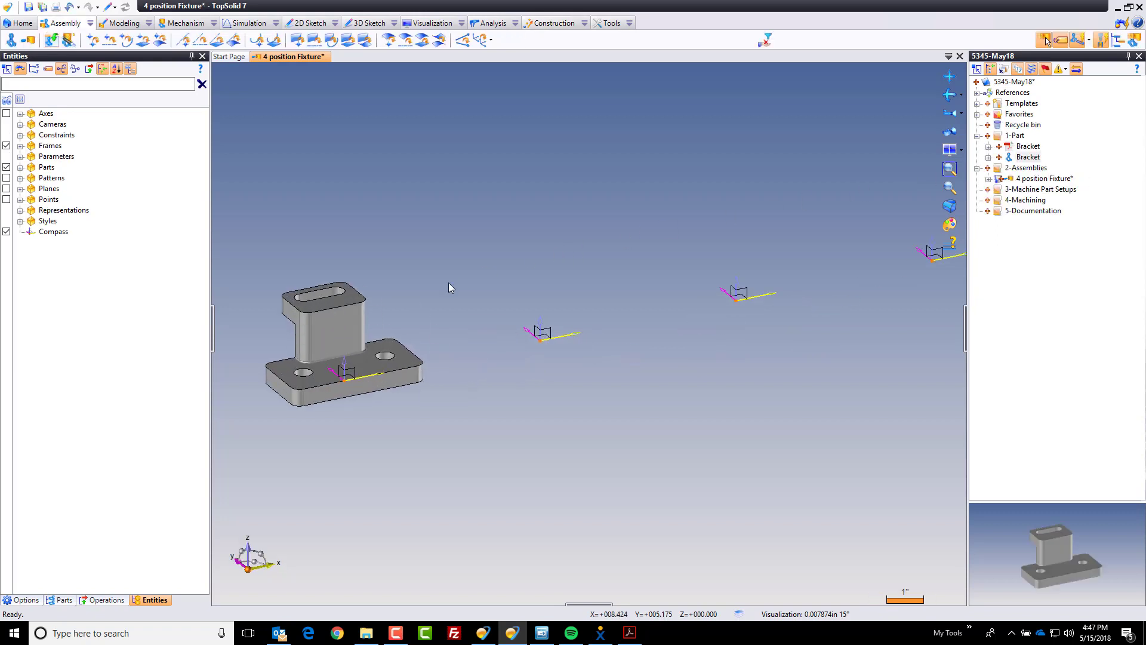
right_click(342, 325)
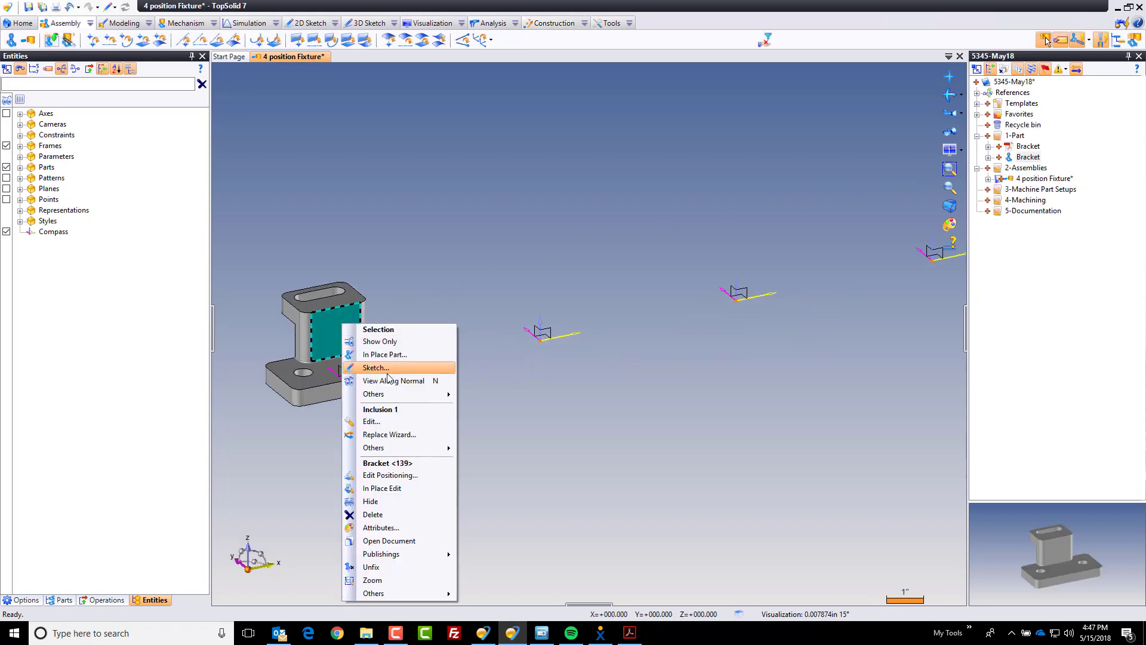
left_click(403, 419)
key("Return")
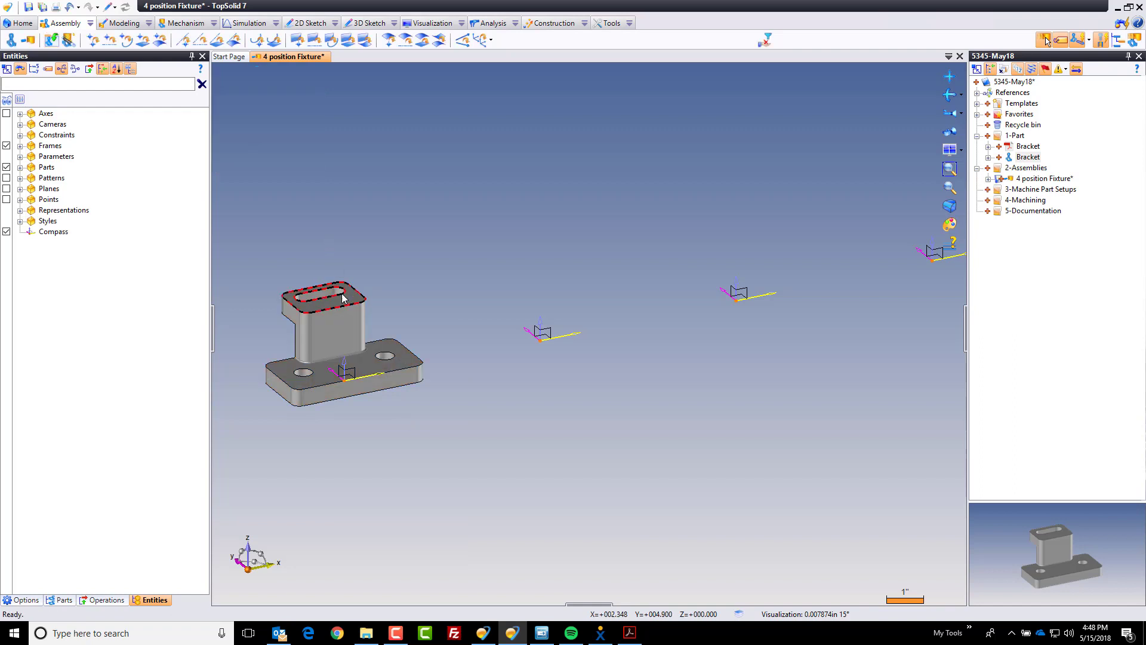
- Edit the bracket's positioning, unfix it and move it away from the first frame
right_click(332, 334)
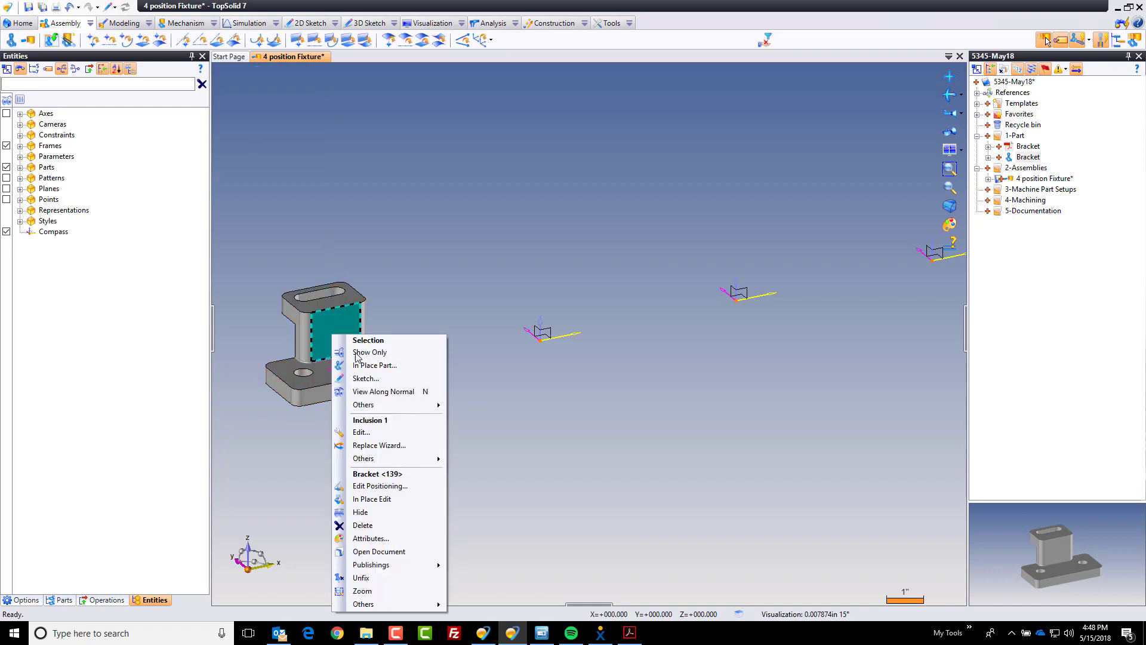
left_click(396, 485)
right_click(311, 357)
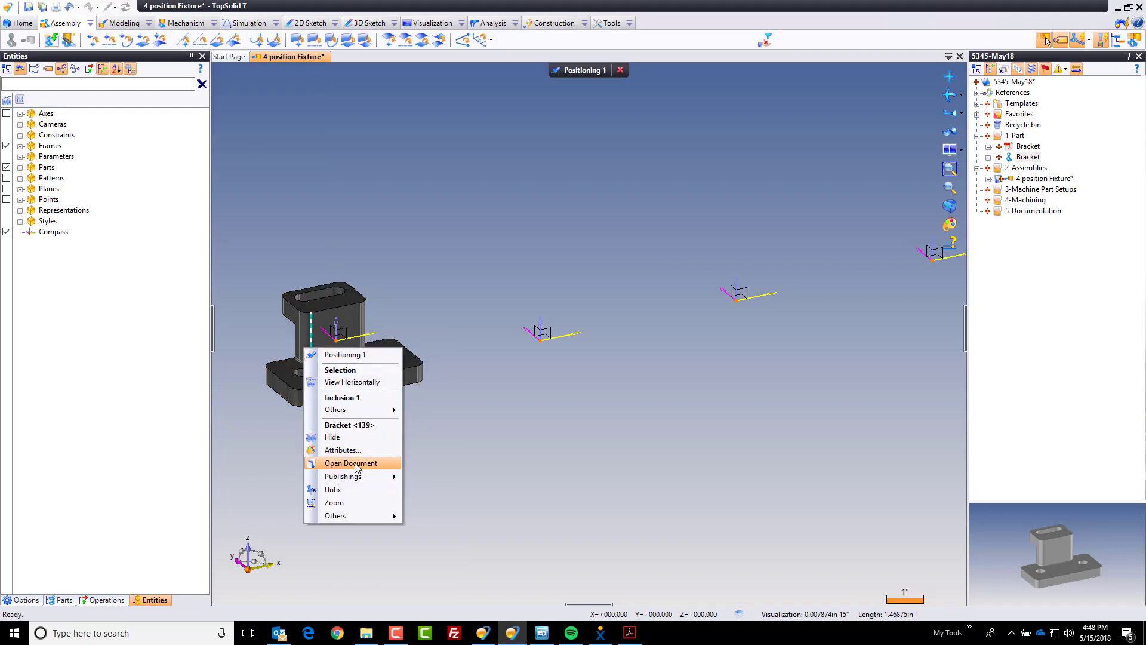
left_click(333, 489)
left_click_drag(340, 358, 396, 310)
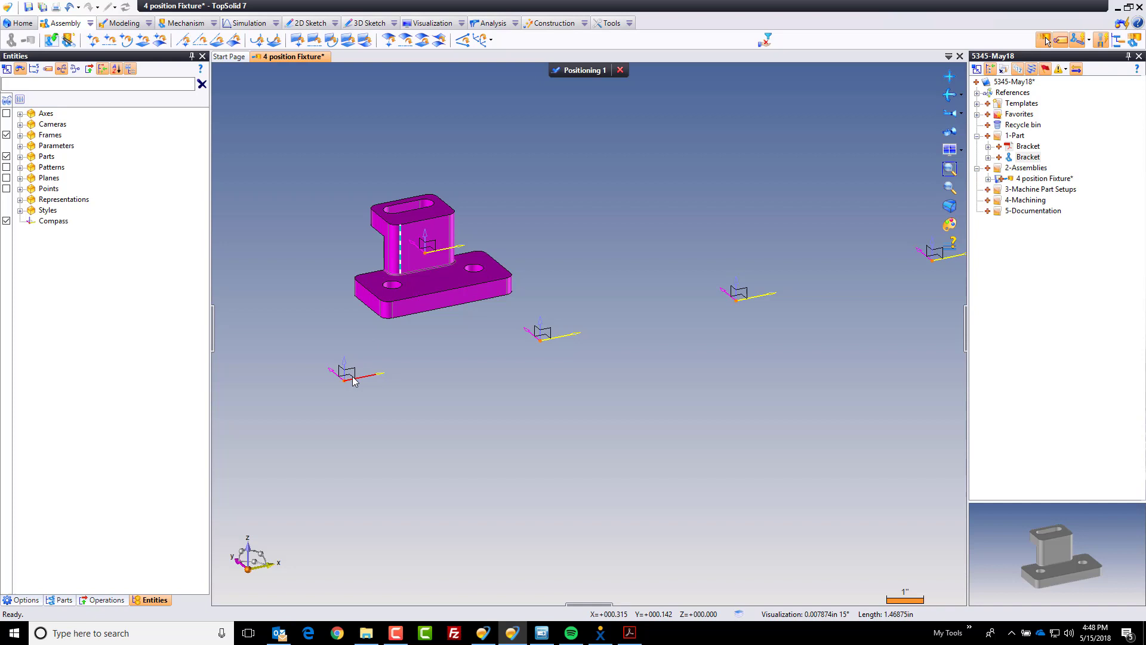
- Constrain the bracket's Part Datum1 frame onto the first frame of the row with a Frame on Frame constraint
left_click(481, 40)
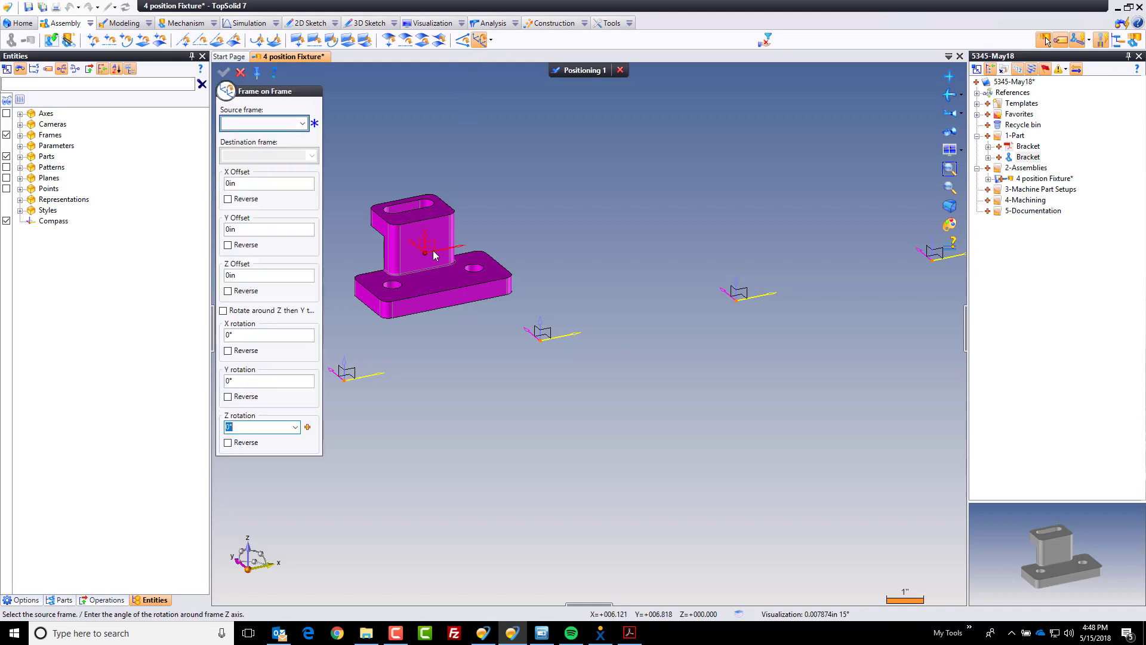
left_click(417, 348)
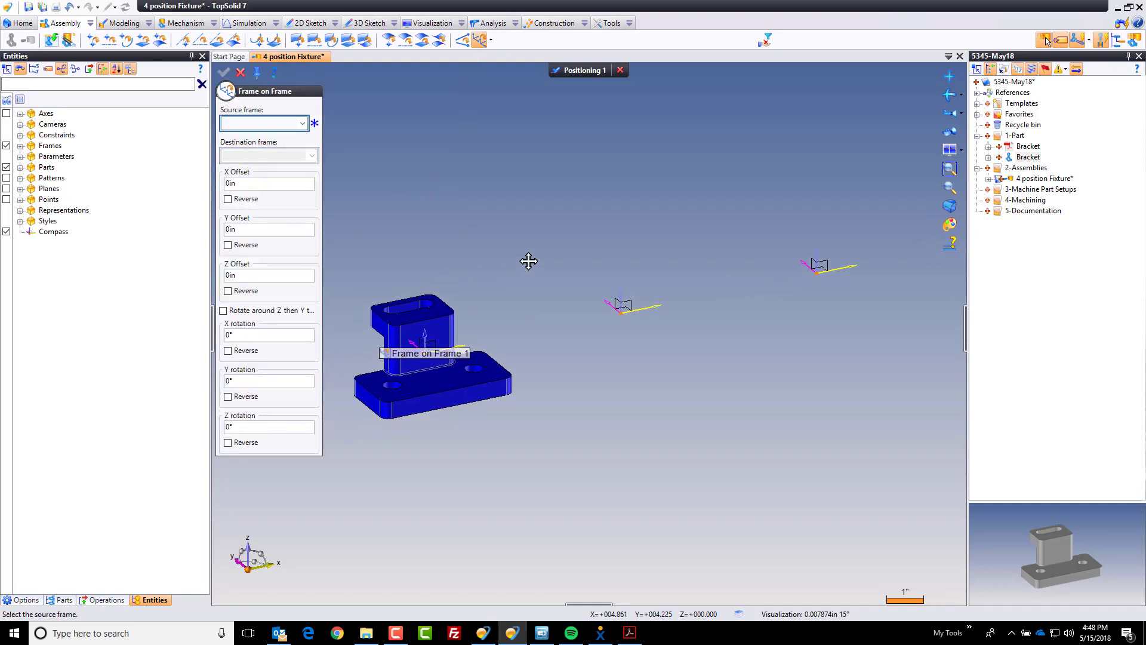
key("Escape")
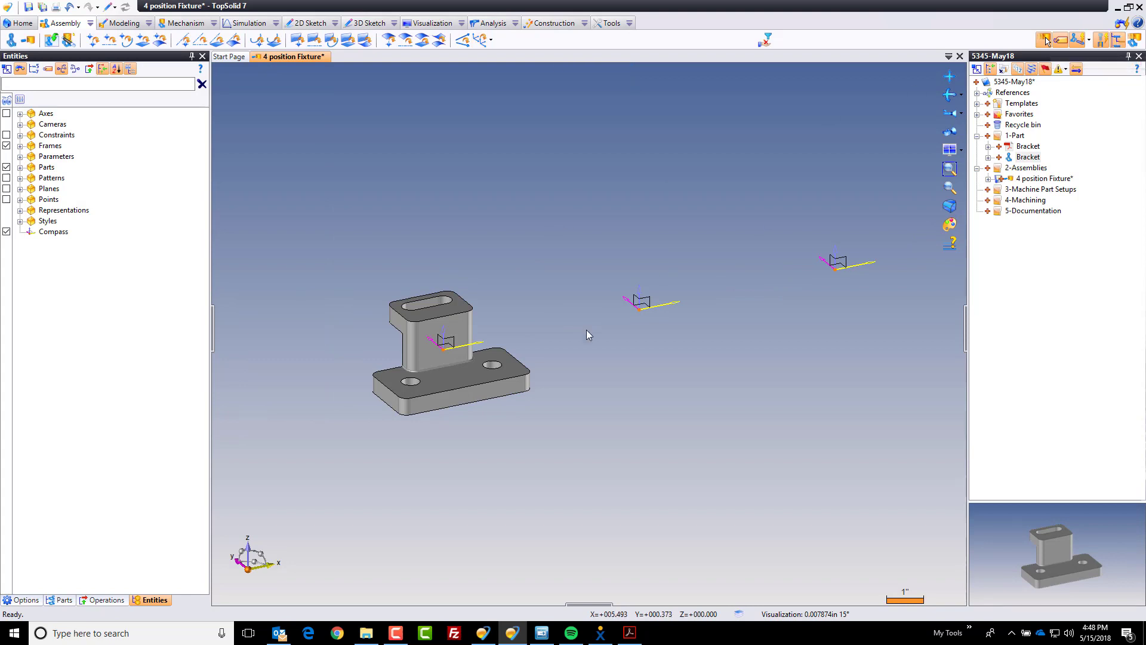
left_click_drag(448, 386, 630, 223, "ctrl")
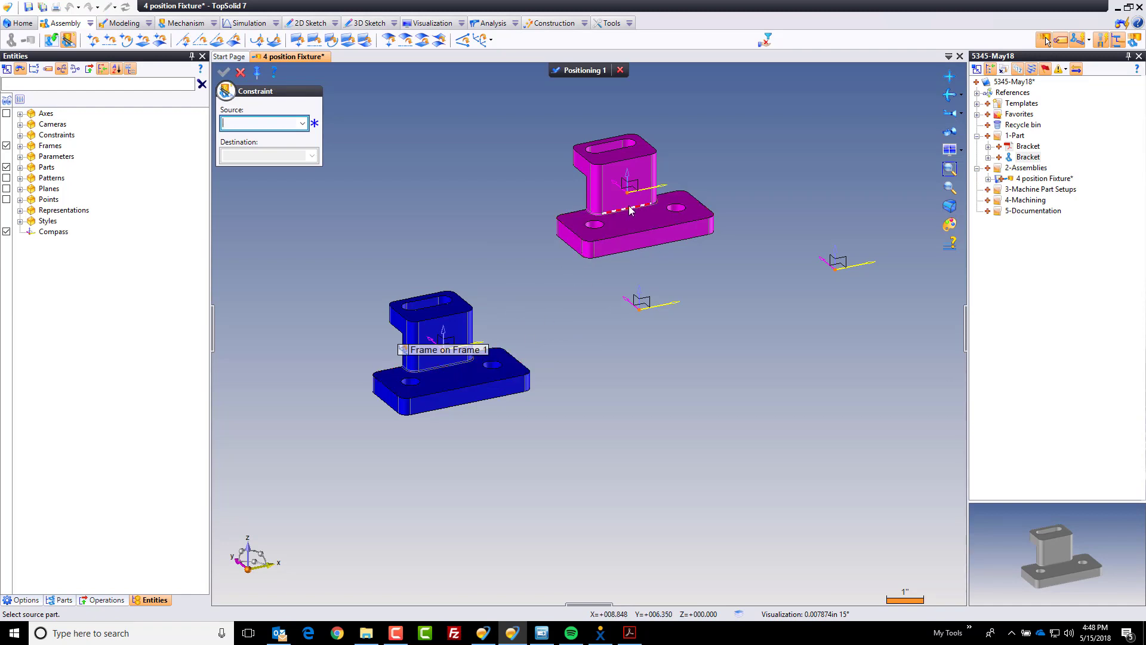
left_click(620, 70)
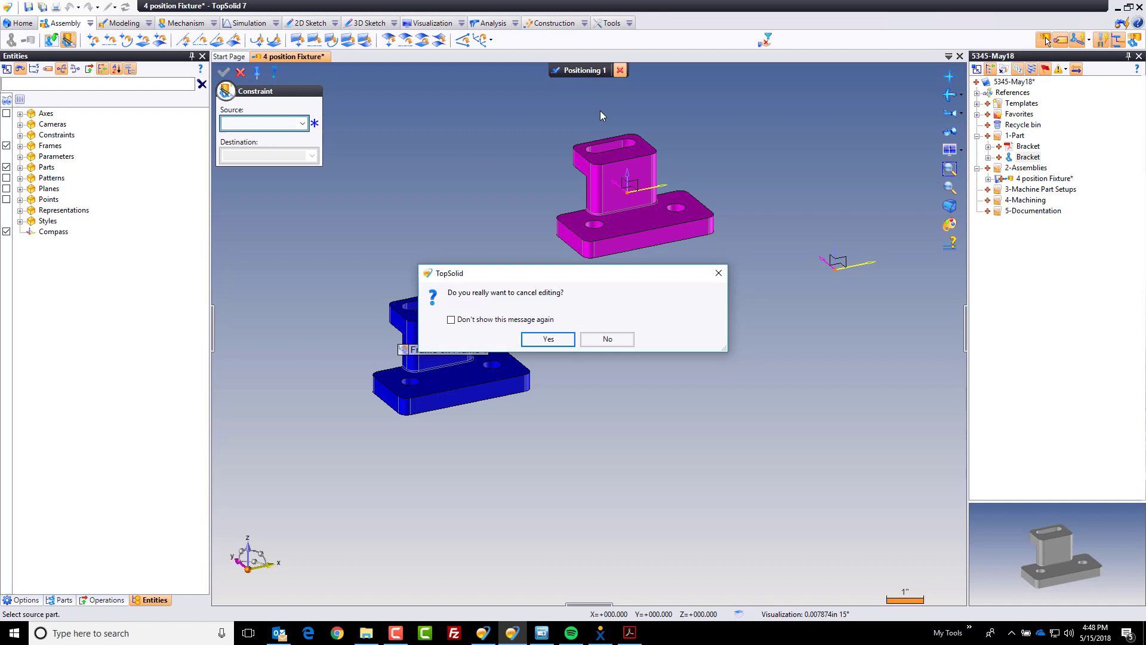
left_click(545, 339)
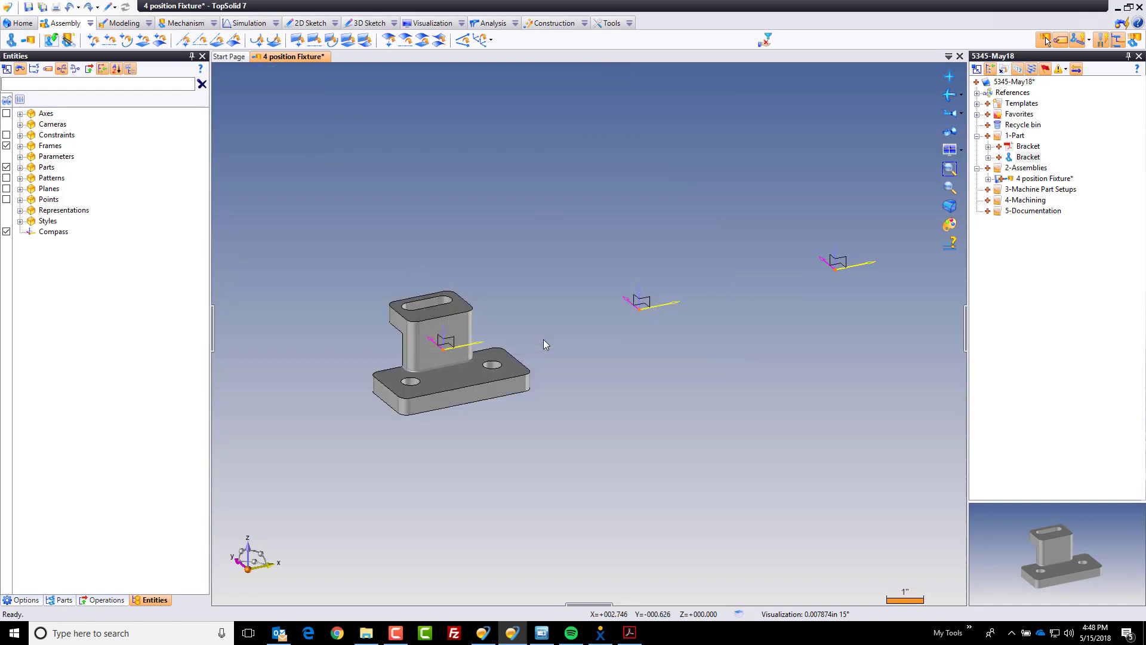
- Copy the bracket and place the copy's Part Datum1 frame on the second frame with a Frame on Frame constraint
left_click_drag(438, 391, 601, 210)
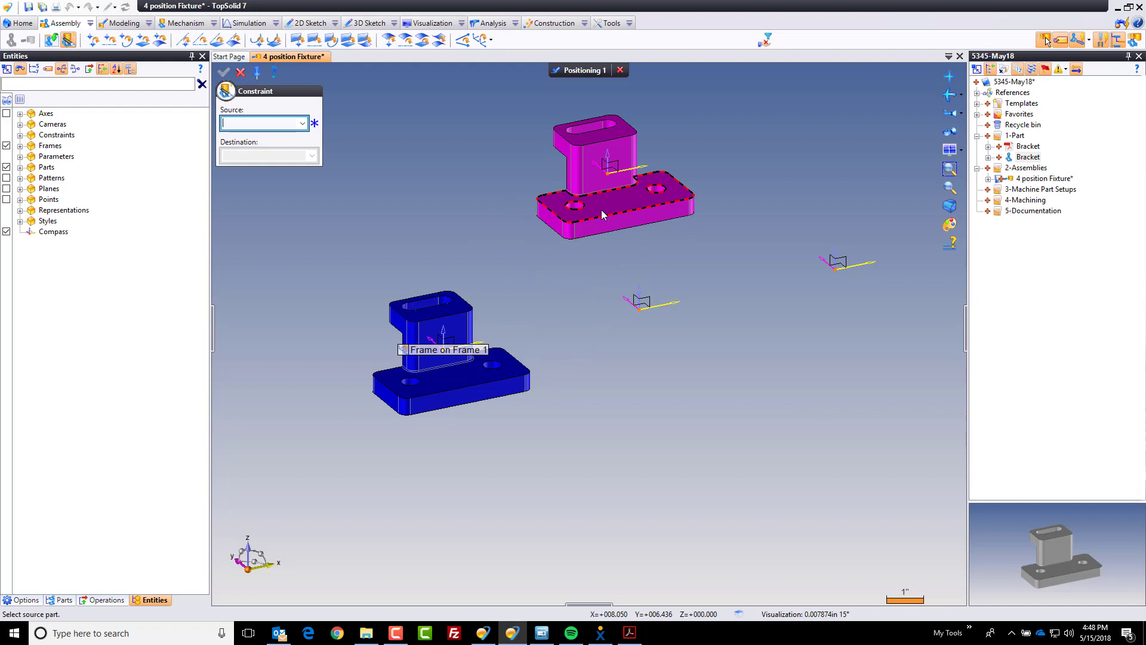
left_click(482, 46)
left_click(614, 174)
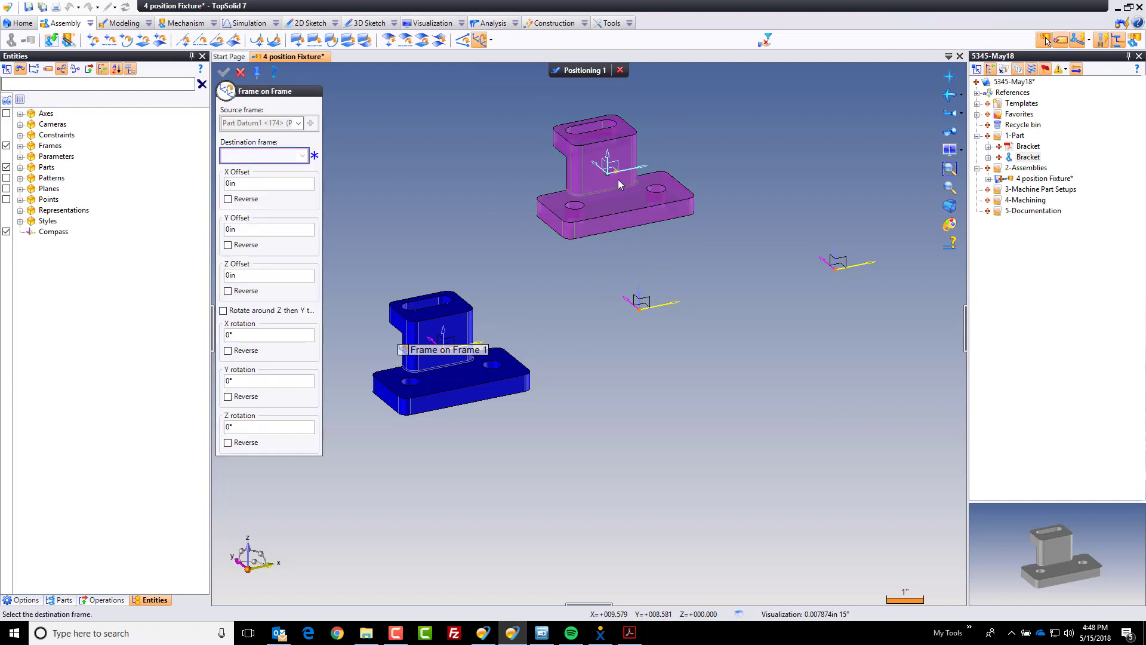
left_click(649, 303)
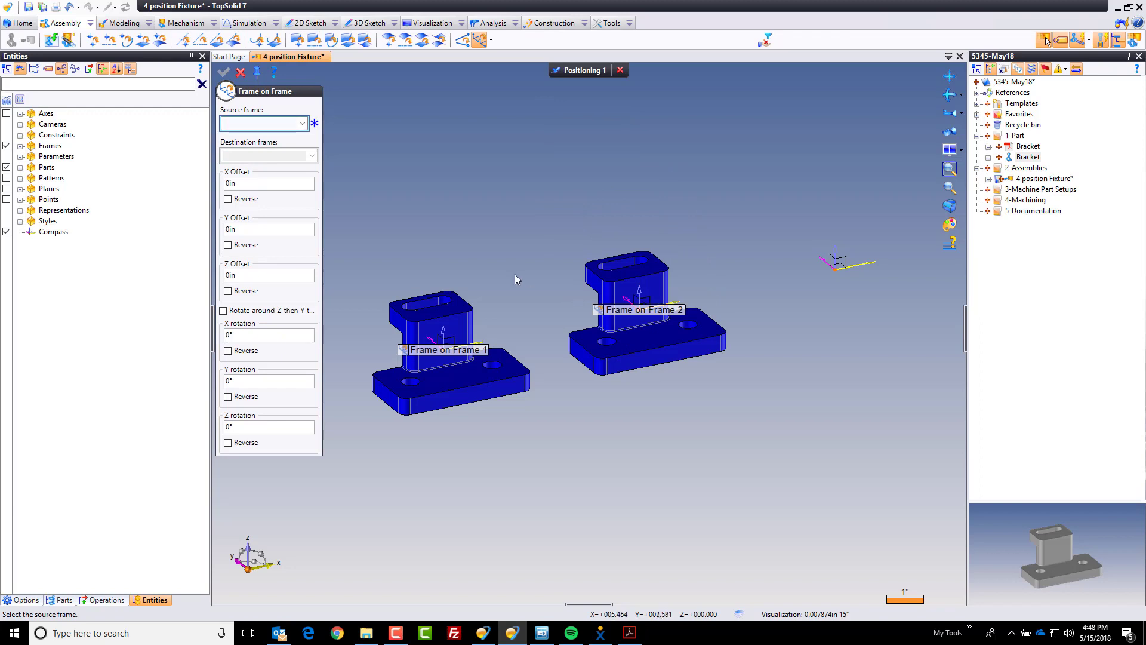
left_click(558, 70)
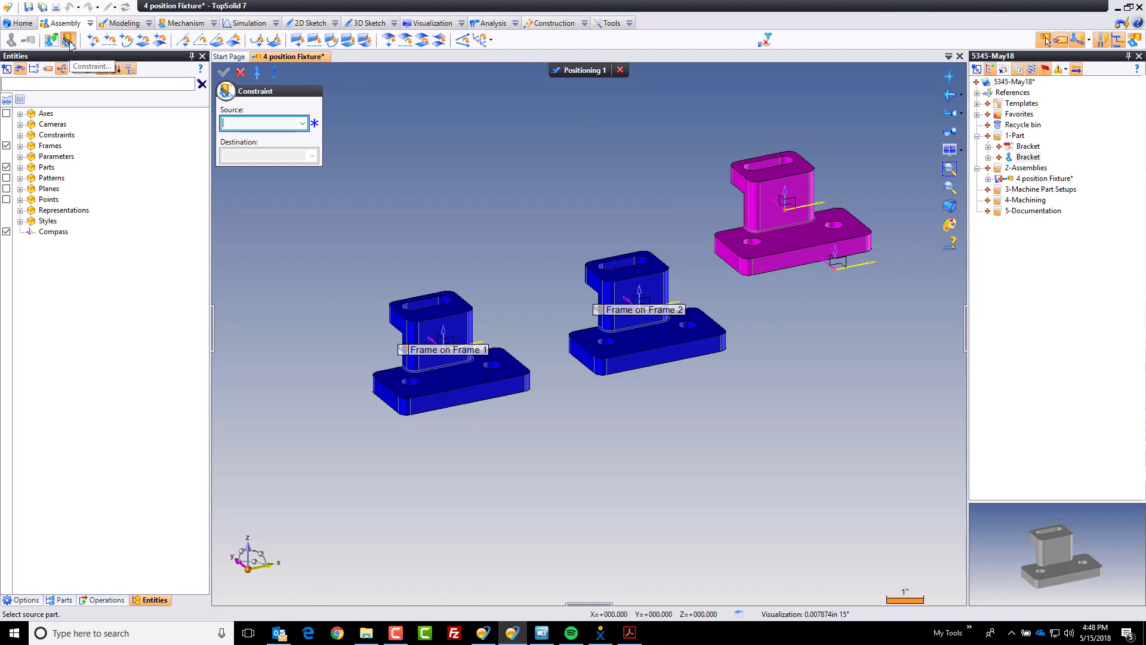
- Constrain the third bracket copy's Part Datum1 frame onto the third frame and validate the positioning
left_click(794, 213)
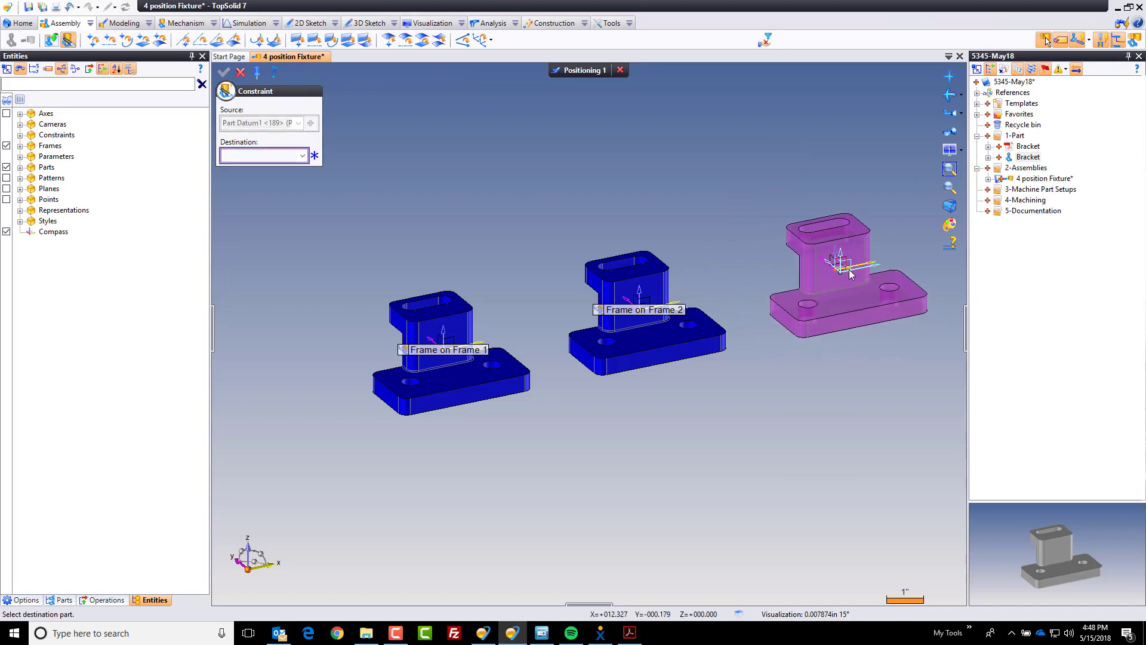
left_click(841, 264)
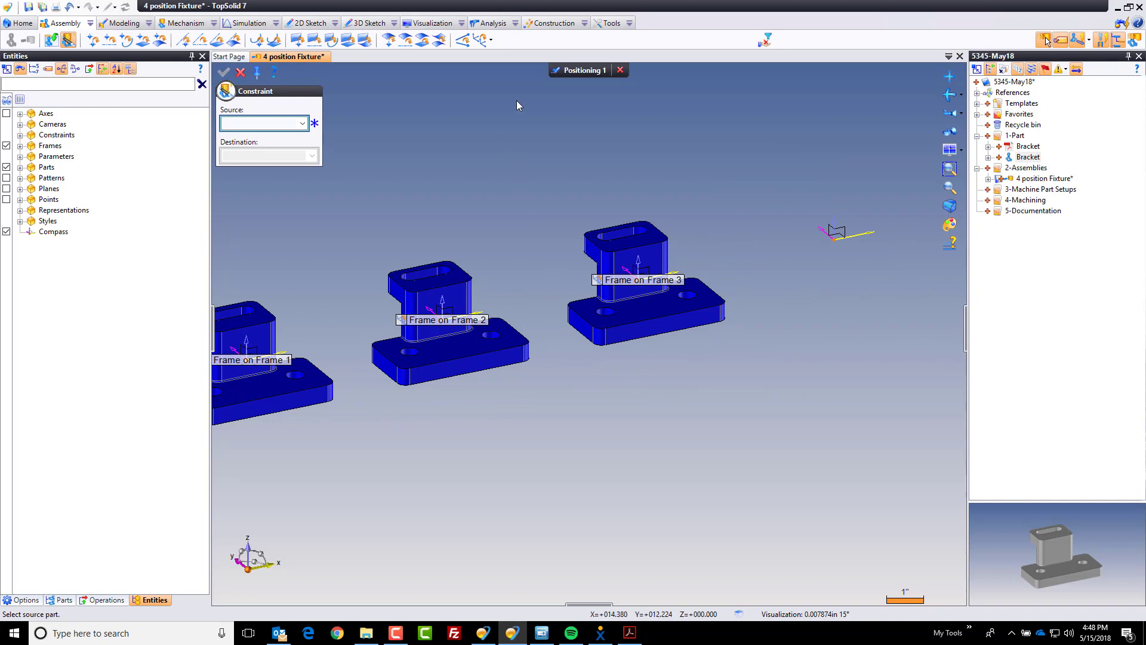
left_click(601, 72)
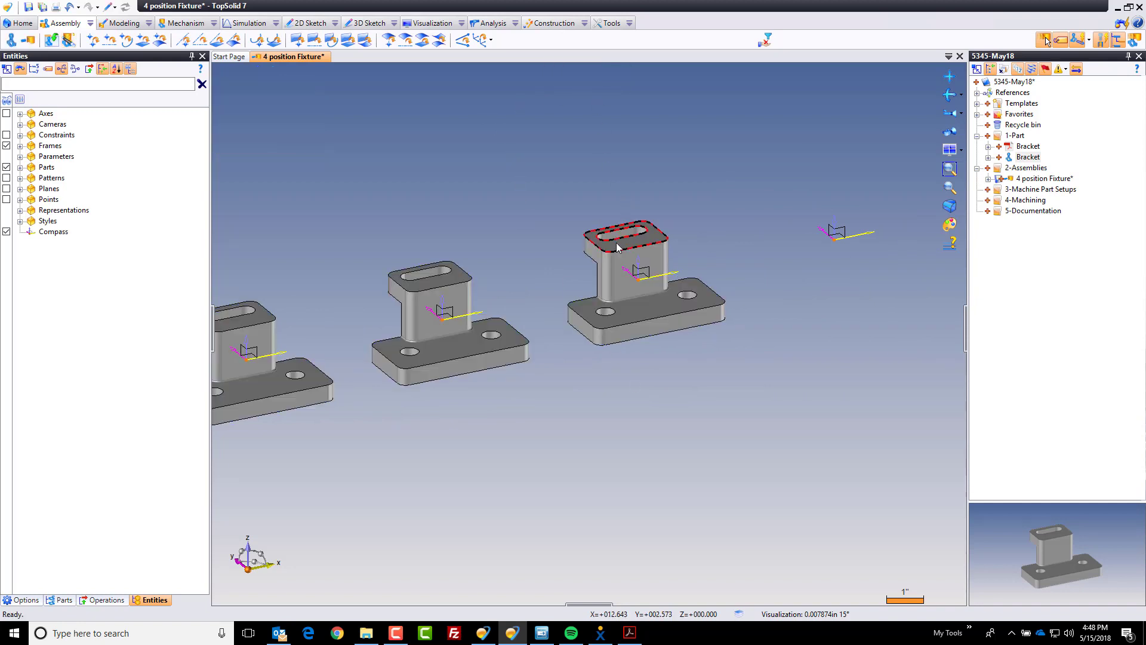
- Copy the third bracket and constrain the copy's Part Datum1 frame onto the fourth frame
left_click_drag(618, 248, 746, 160)
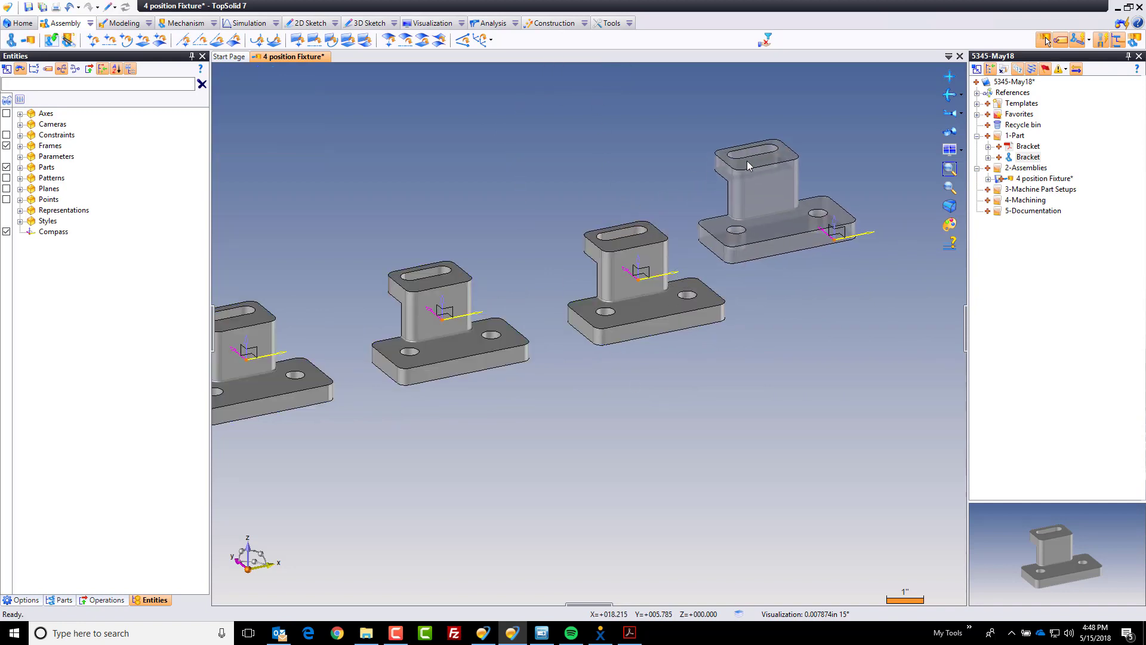
left_click(780, 203)
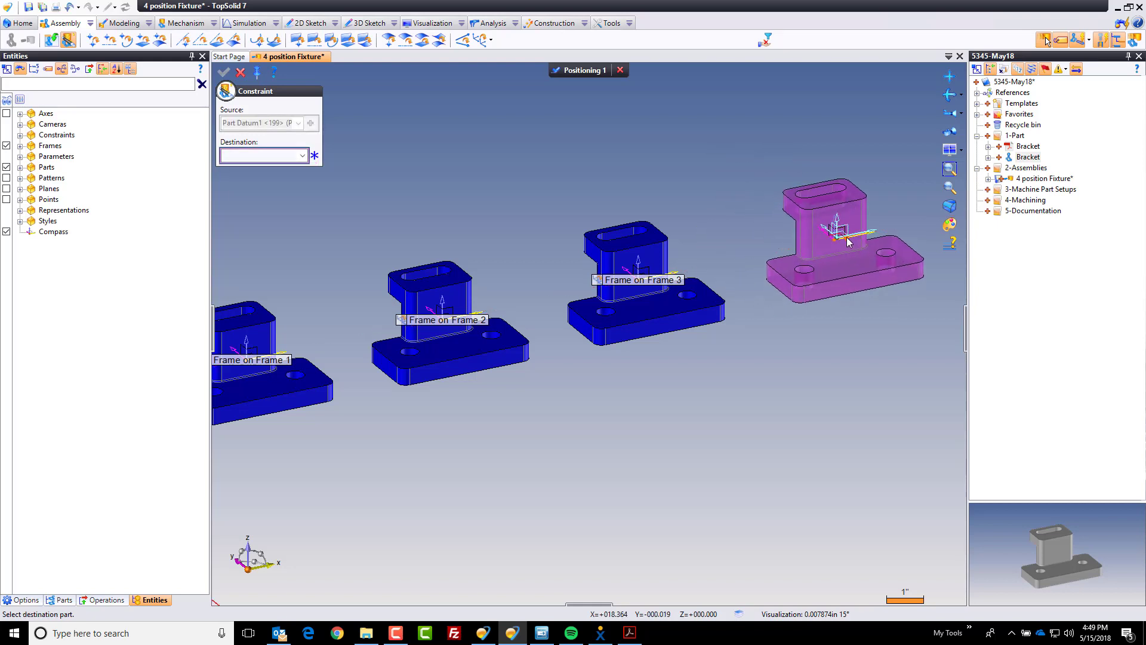
left_click(839, 239)
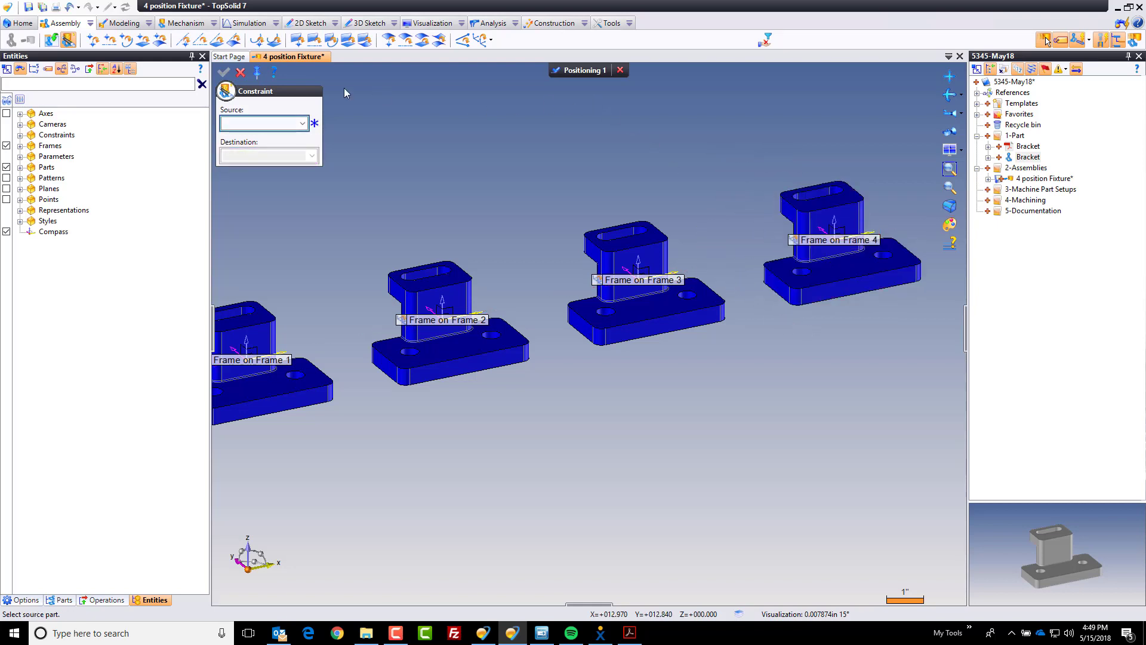
key("Escape")
- Edit the third bracket's Frame on Frame constraint to use an X rotation of 180°
right_click(632, 269)
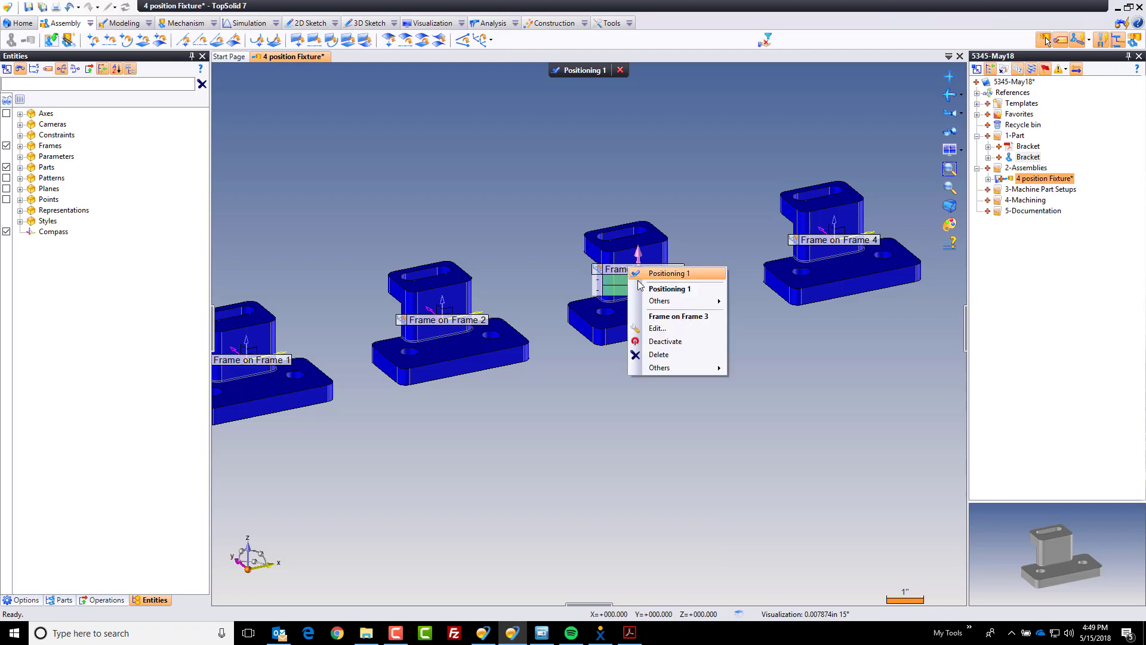
left_click(657, 329)
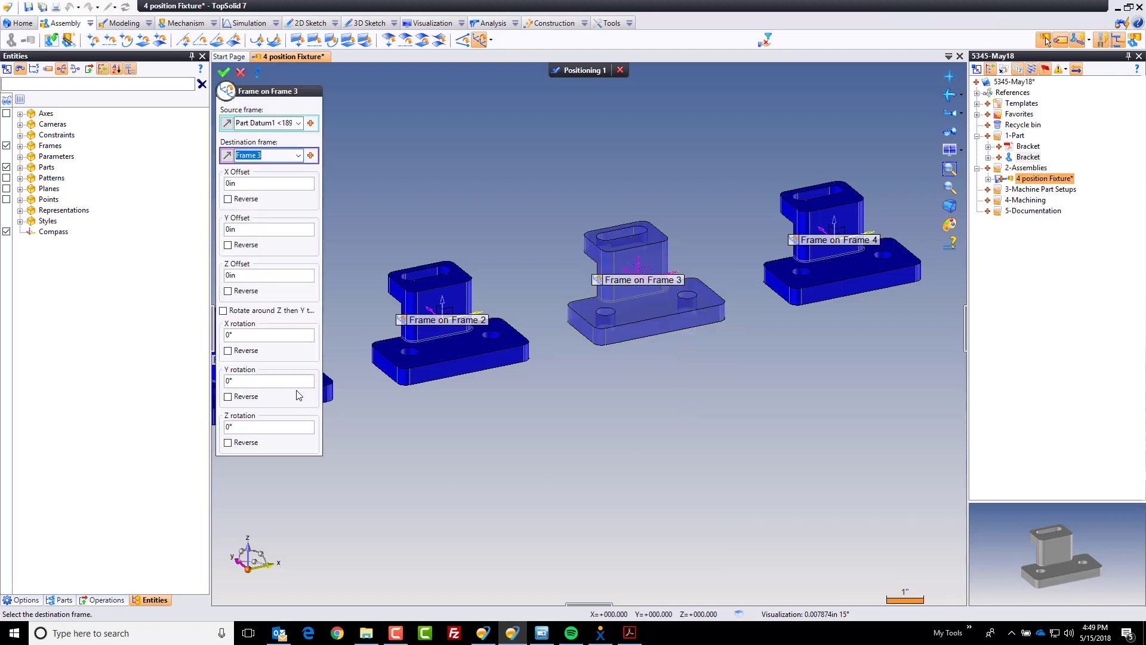
left_click(254, 336)
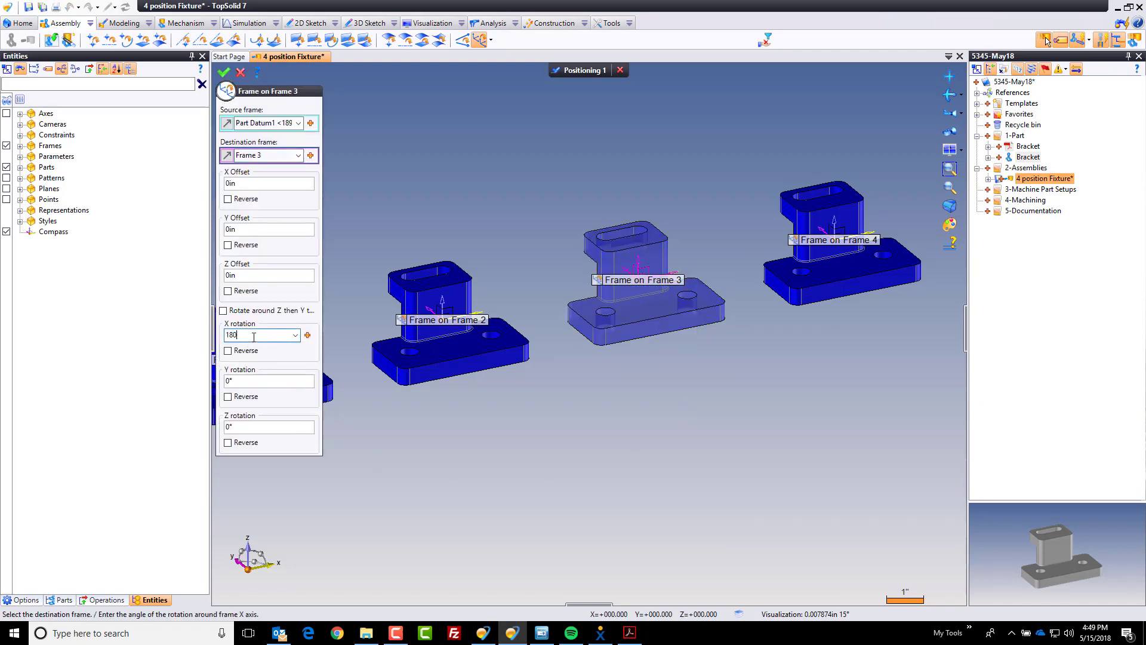
type("180")
left_click(224, 72)
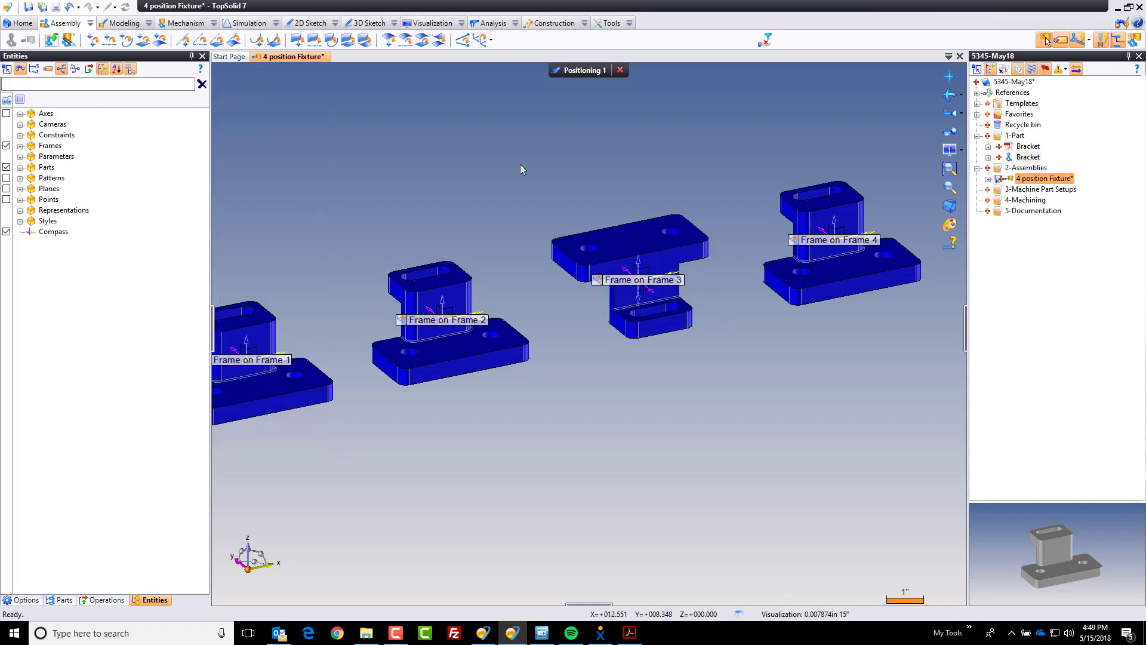
- Set the X rotation of the fourth bracket's Frame on Frame constraint to 180° and validate the positioning
right_click(833, 233)
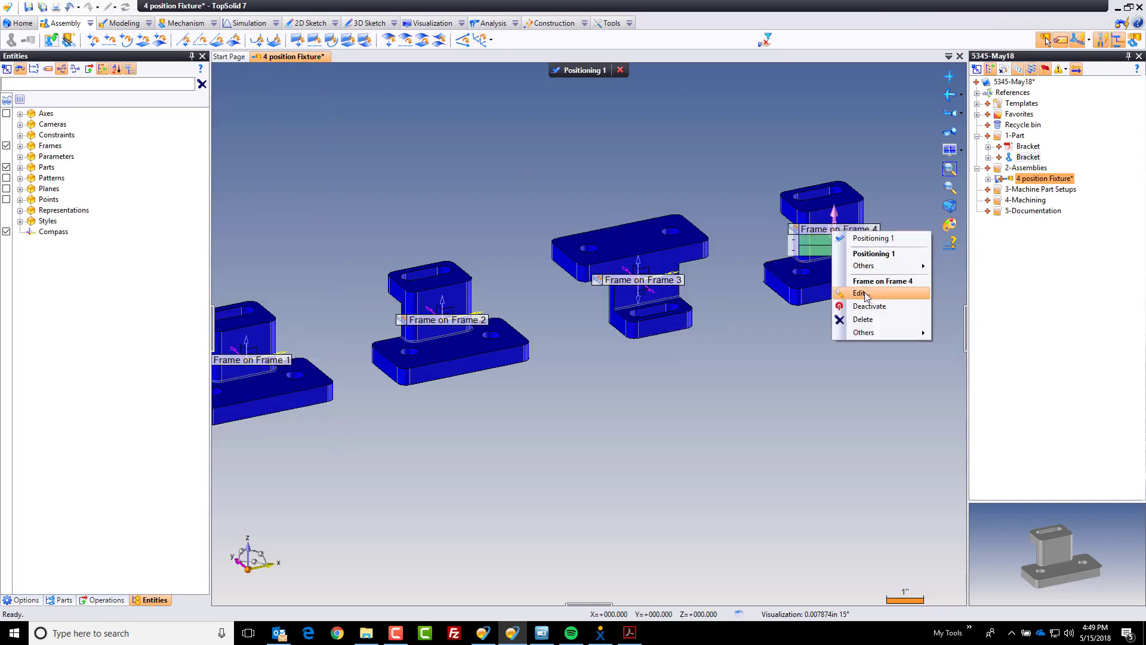
left_click(859, 293)
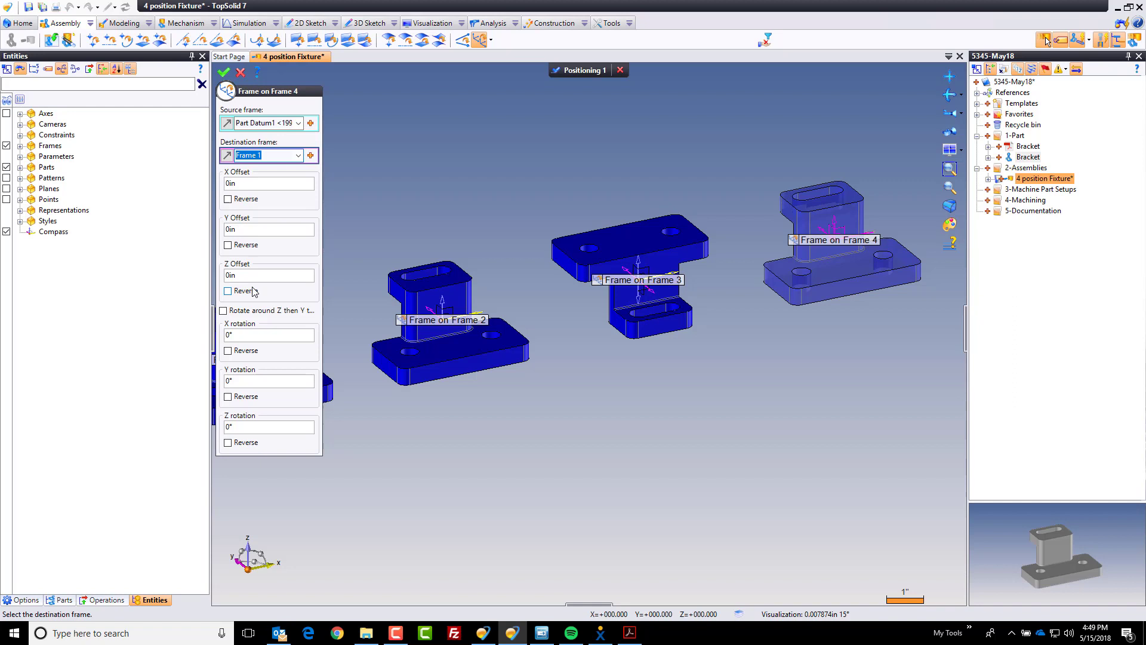
left_click(243, 333)
type("18")
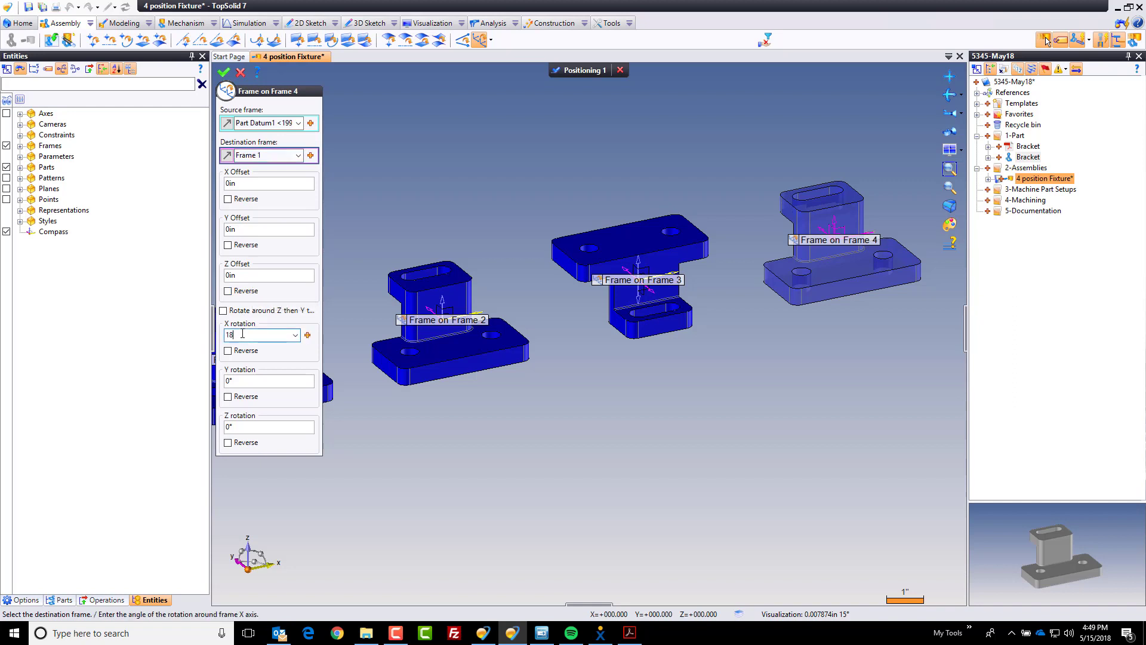
type("0")
key("Tab")
left_click(224, 72)
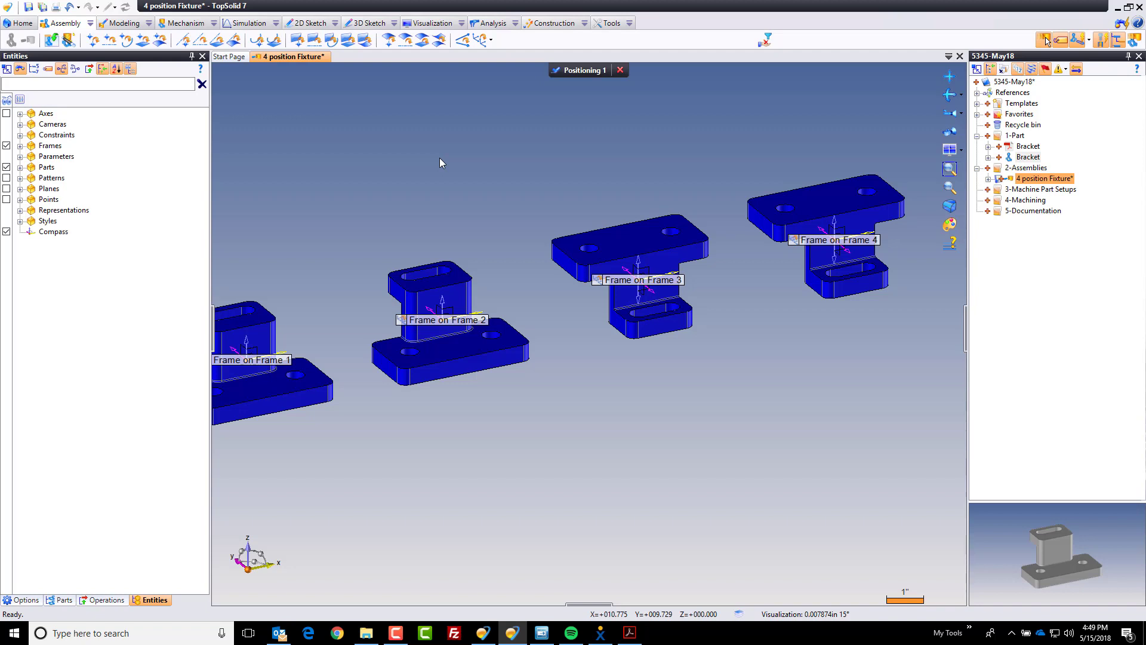
left_click(557, 69)
- Set the assembly's Distance parameter, which spaces the row of brackets, to 7 in
scroll(644, 190, "down", 2)
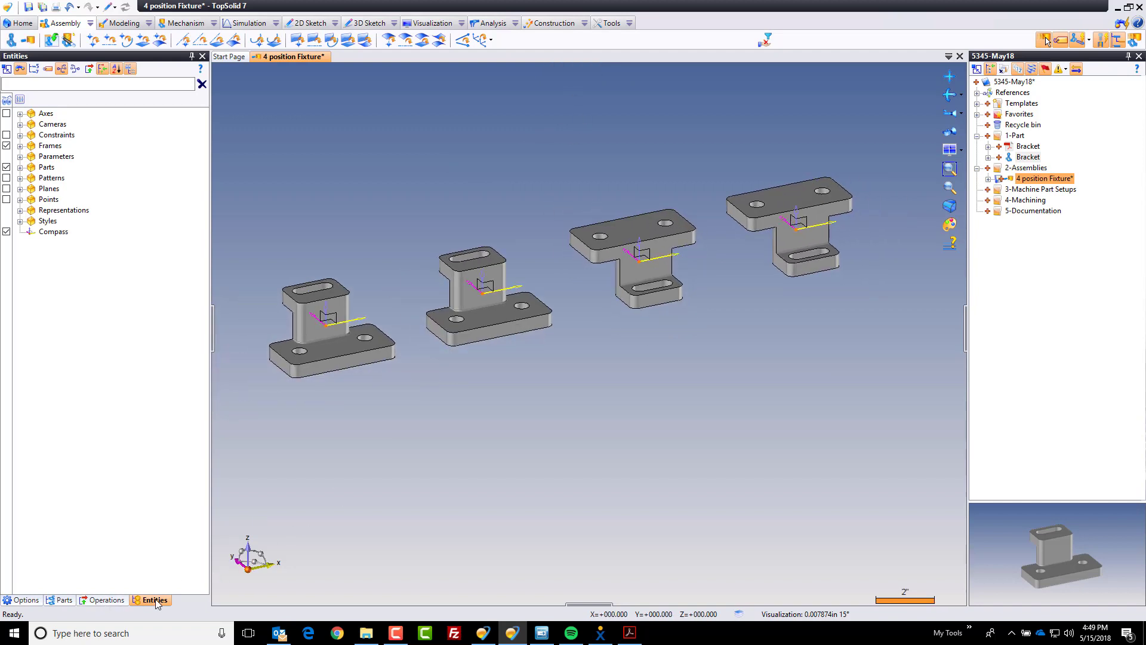
left_click(20, 156)
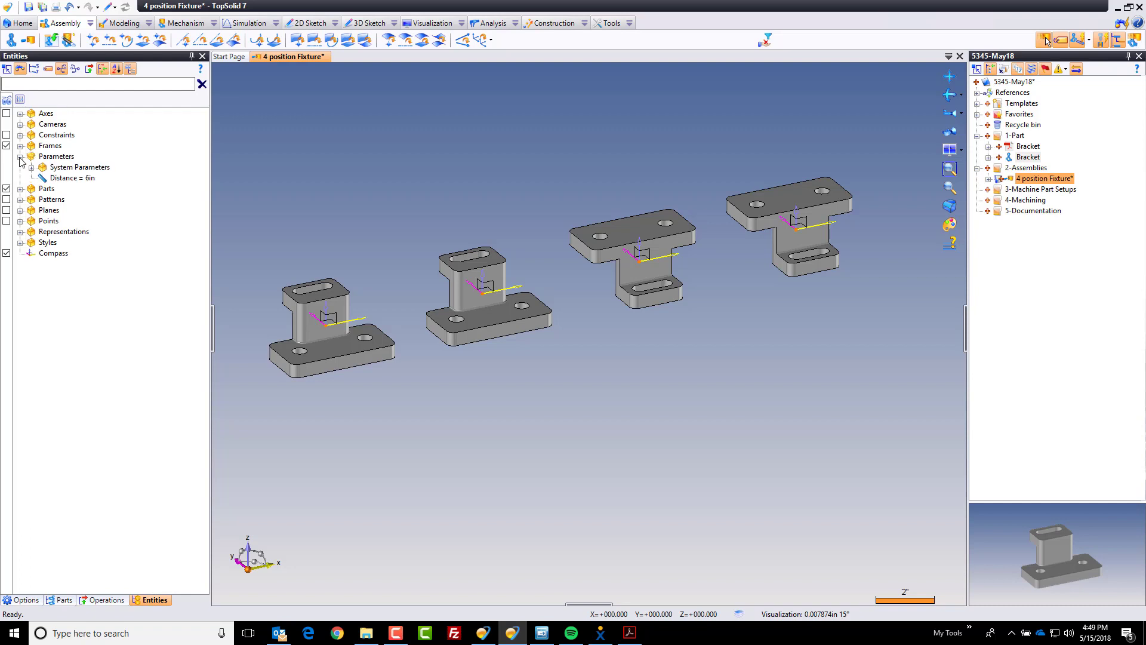
double_click(65, 178)
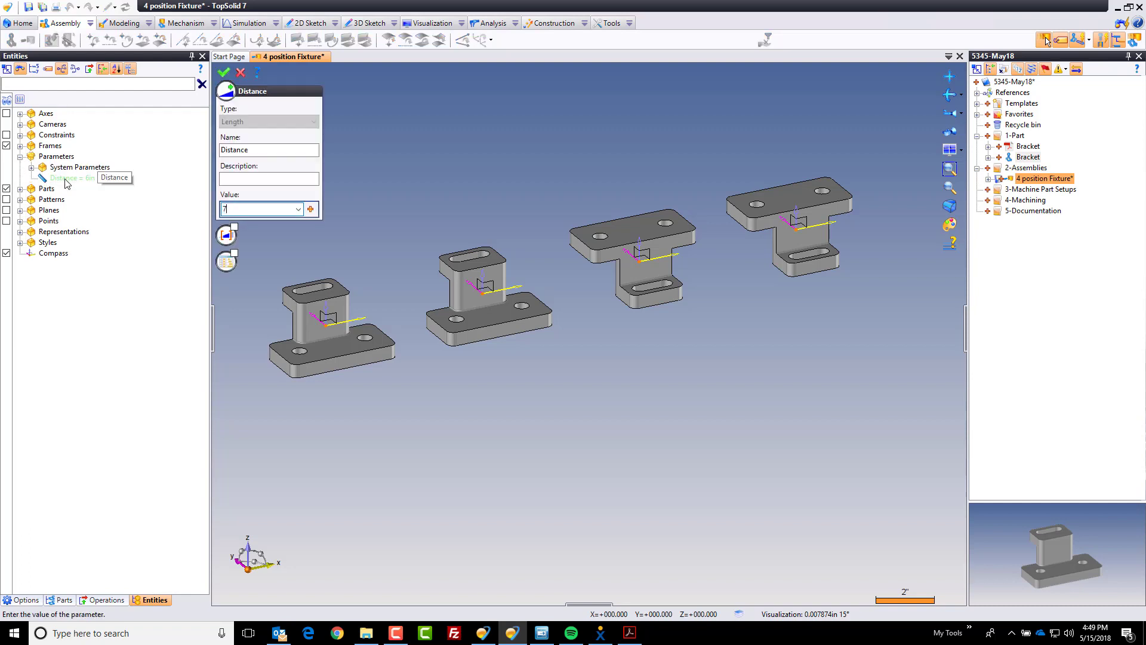
key("Return")
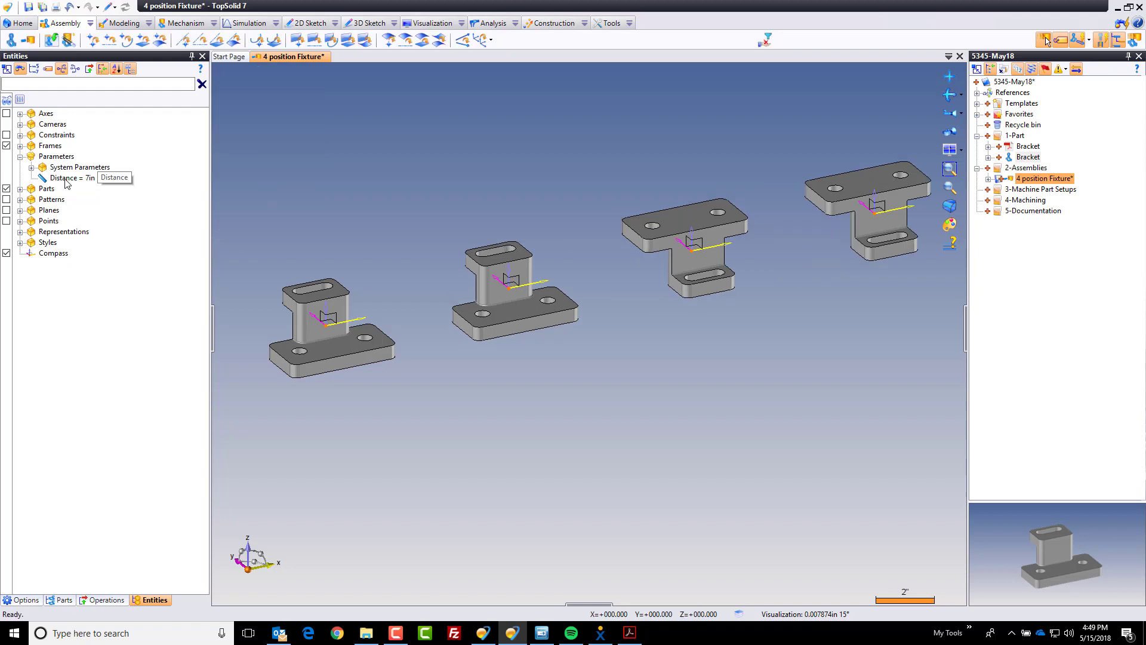